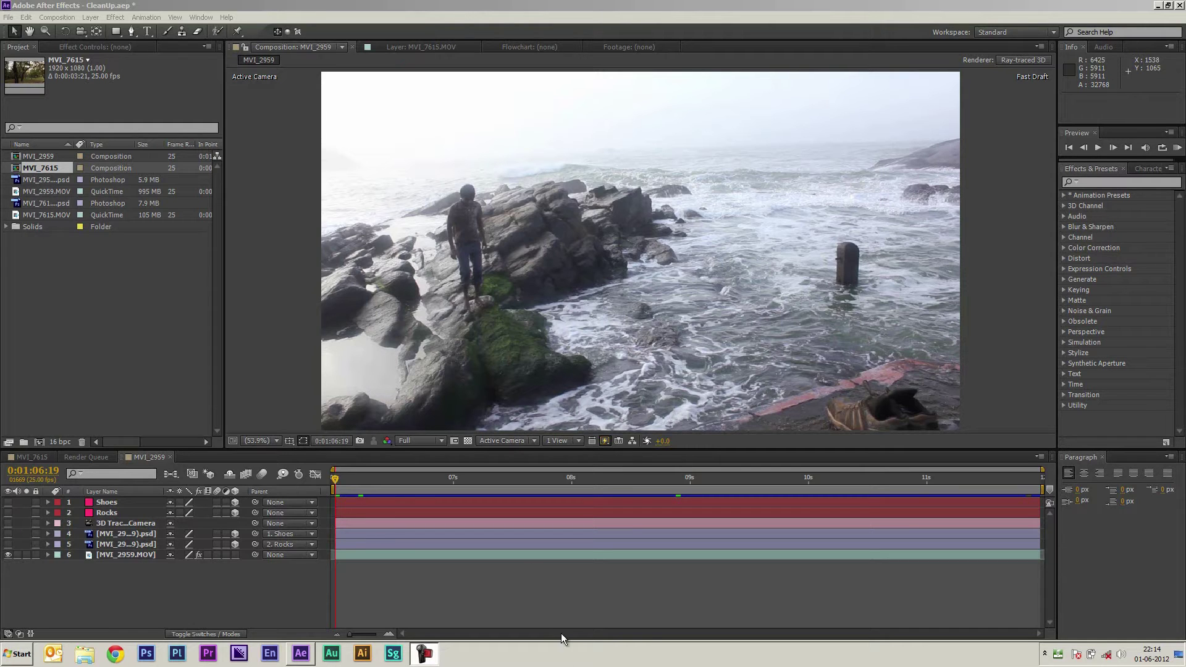
- RAM-preview the seaside footage, then scrub back through the clip to check frames
key("KP_0")
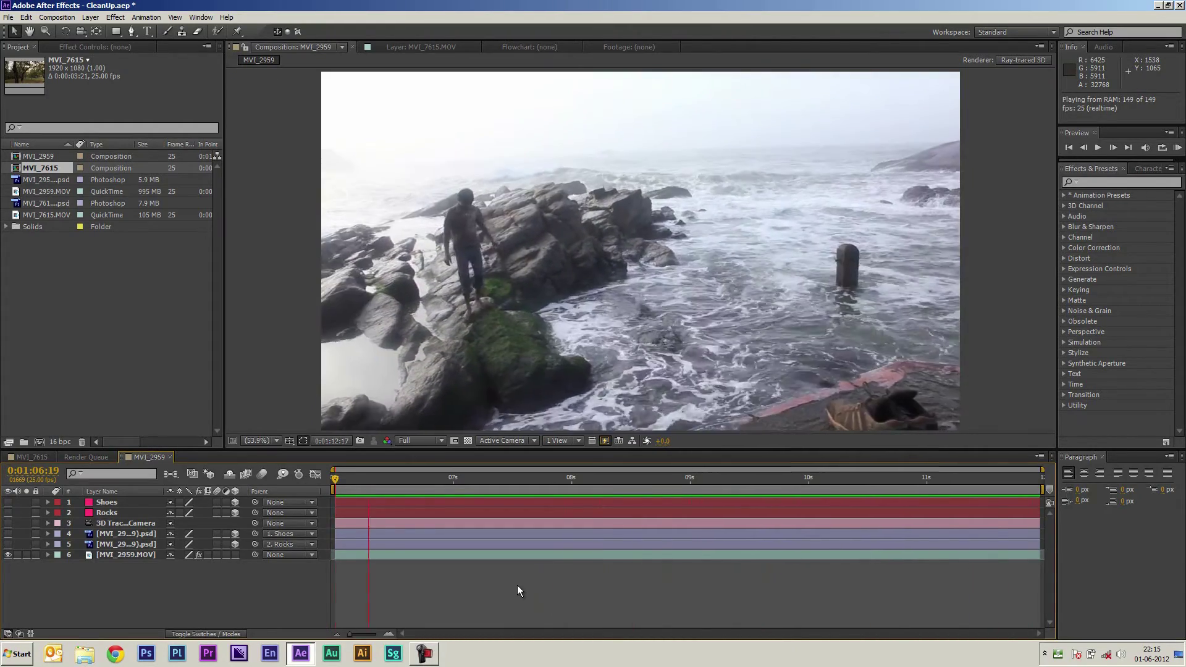
left_click(517, 584)
left_click_drag(378, 490, 298, 477)
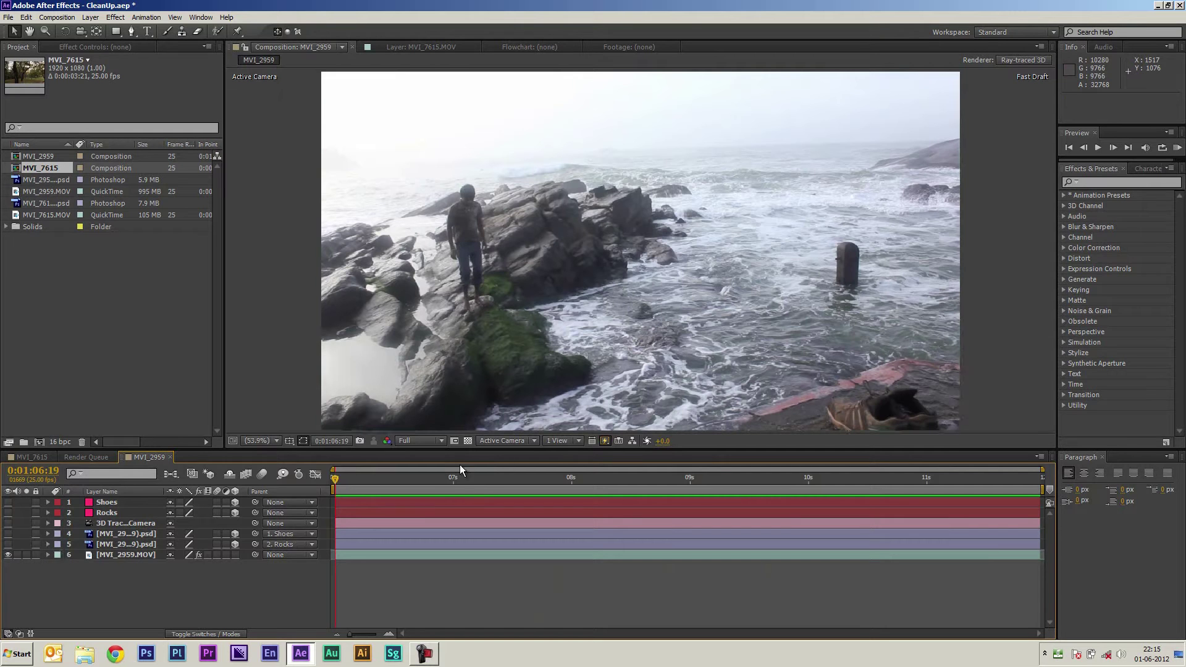
left_click_drag(419, 478, 328, 492)
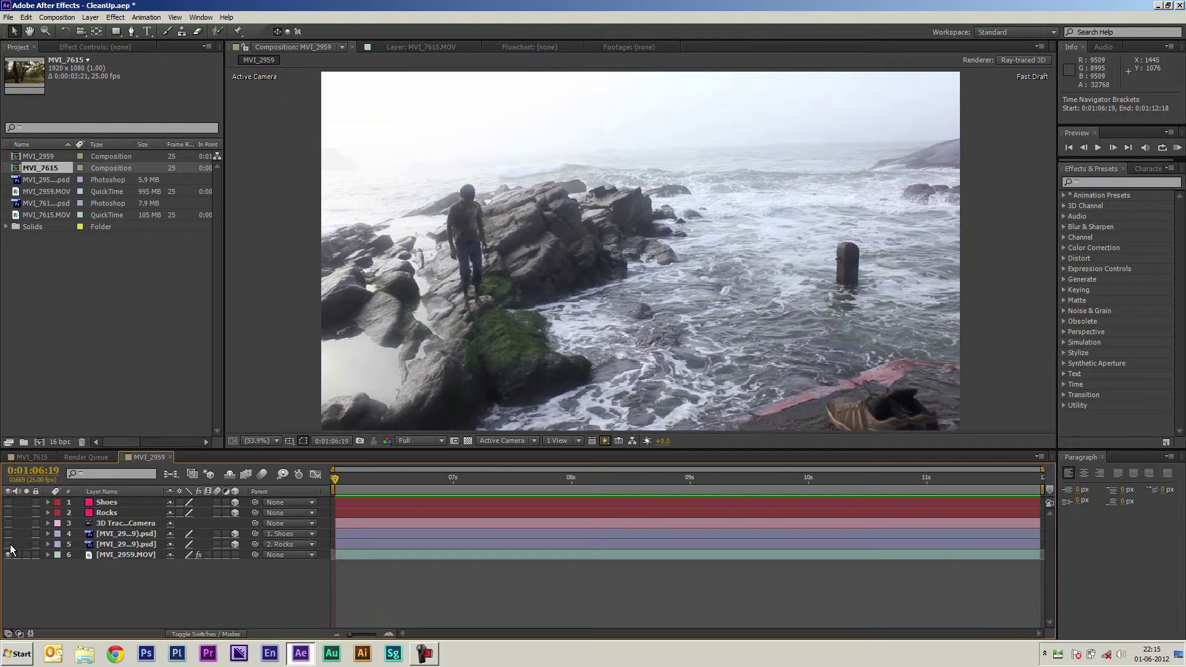
- Switch on the clean-plate layers and preview the comp with the man and shoes hidden
left_click_drag(8, 544, 8, 502)
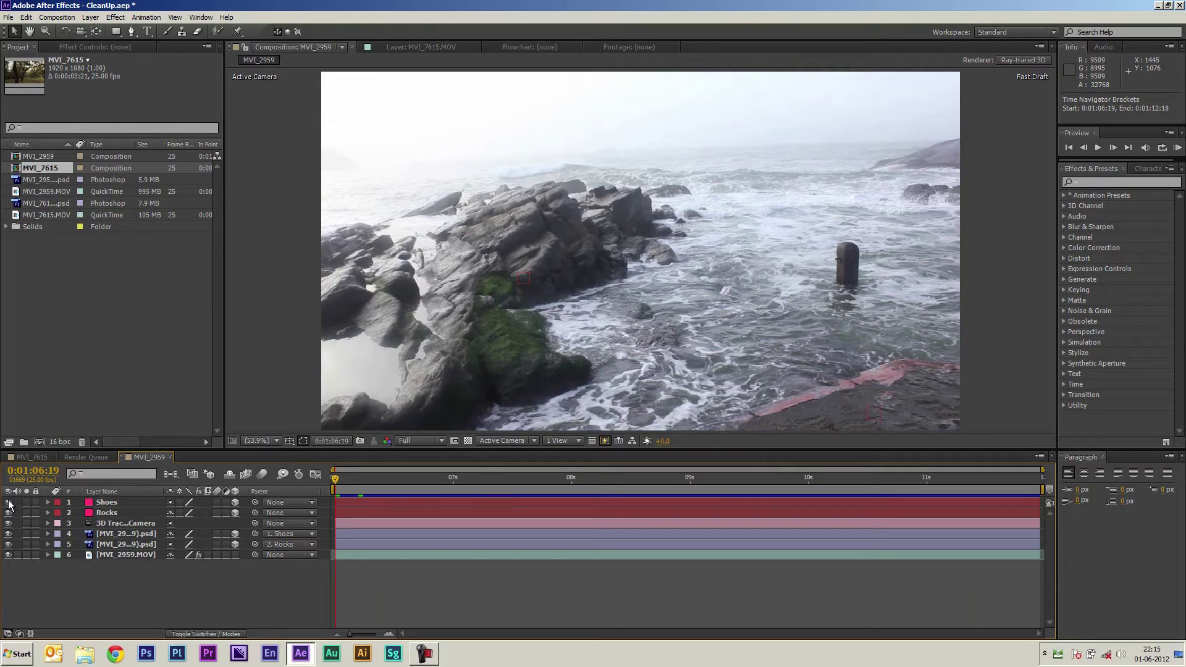
key("KP_0")
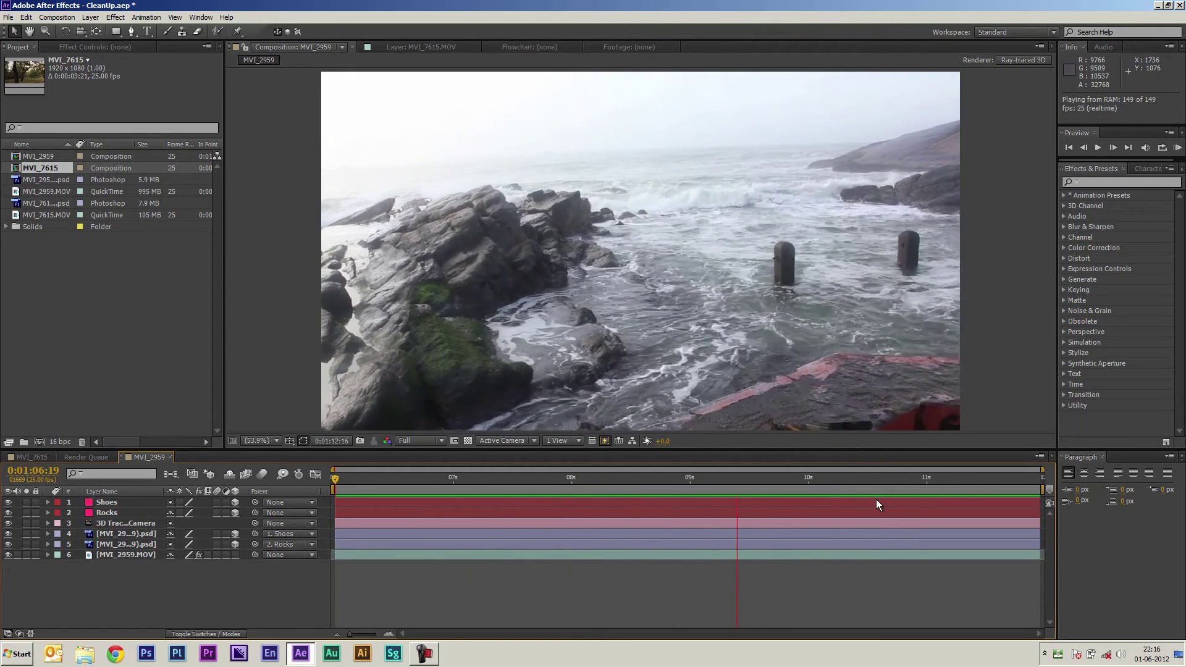
key("space")
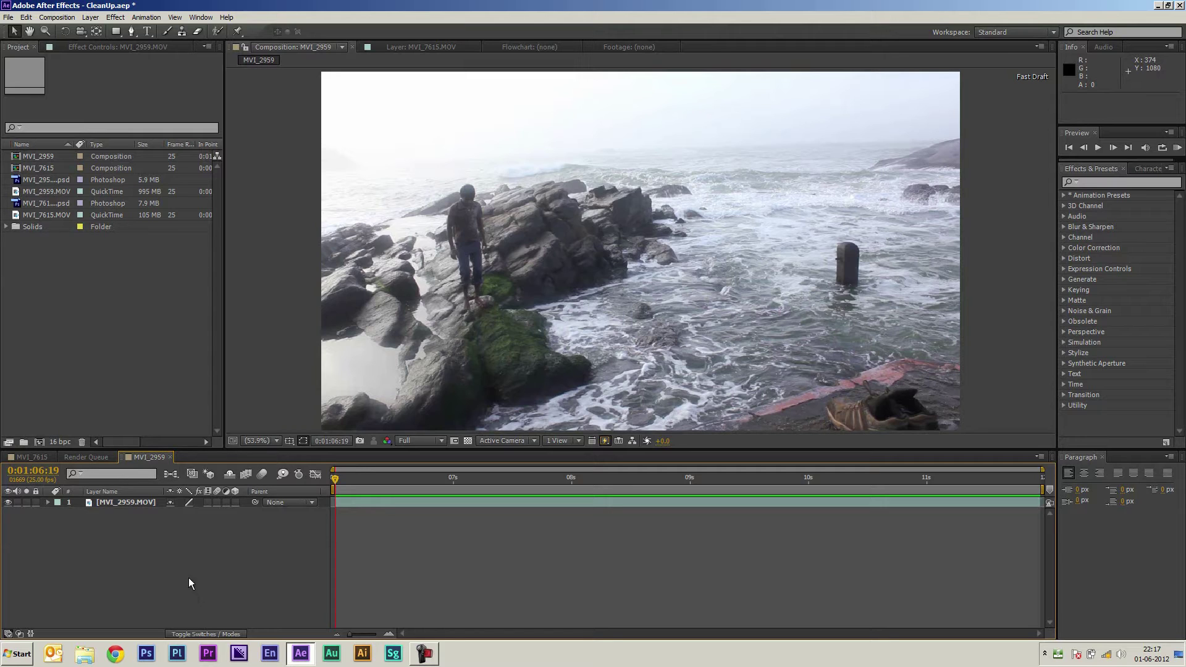
- Apply Track Camera to the MVI_2959.MOV layer to start 3D camera analysis
left_click(131, 504)
right_click(131, 504)
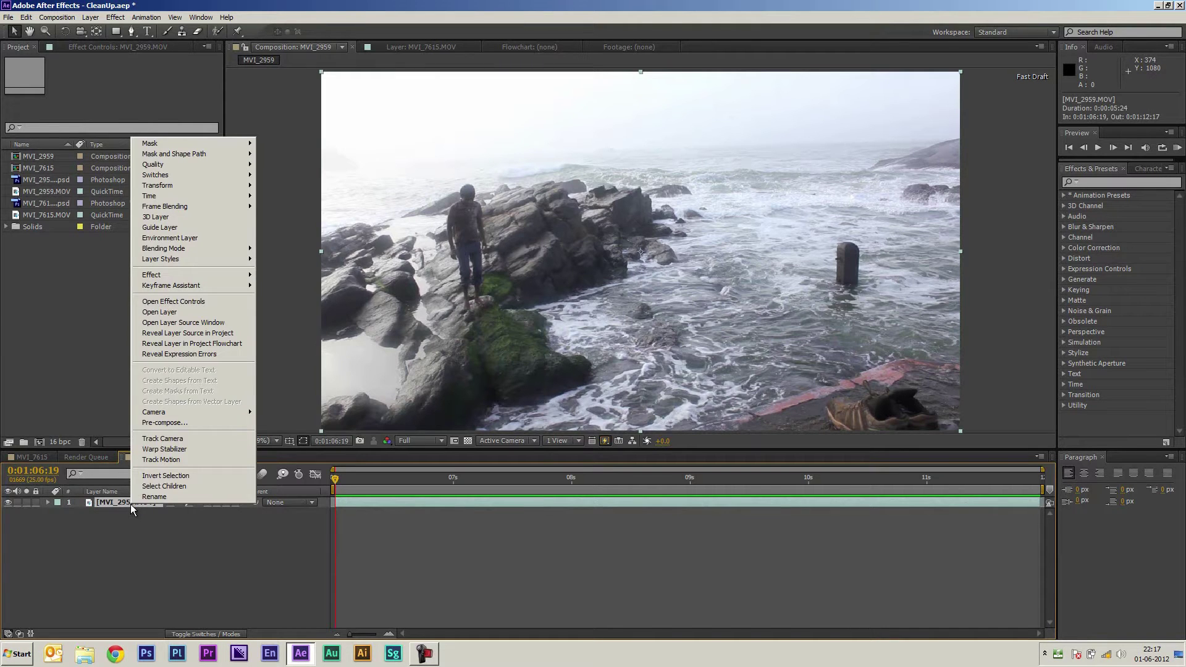
left_click(163, 439)
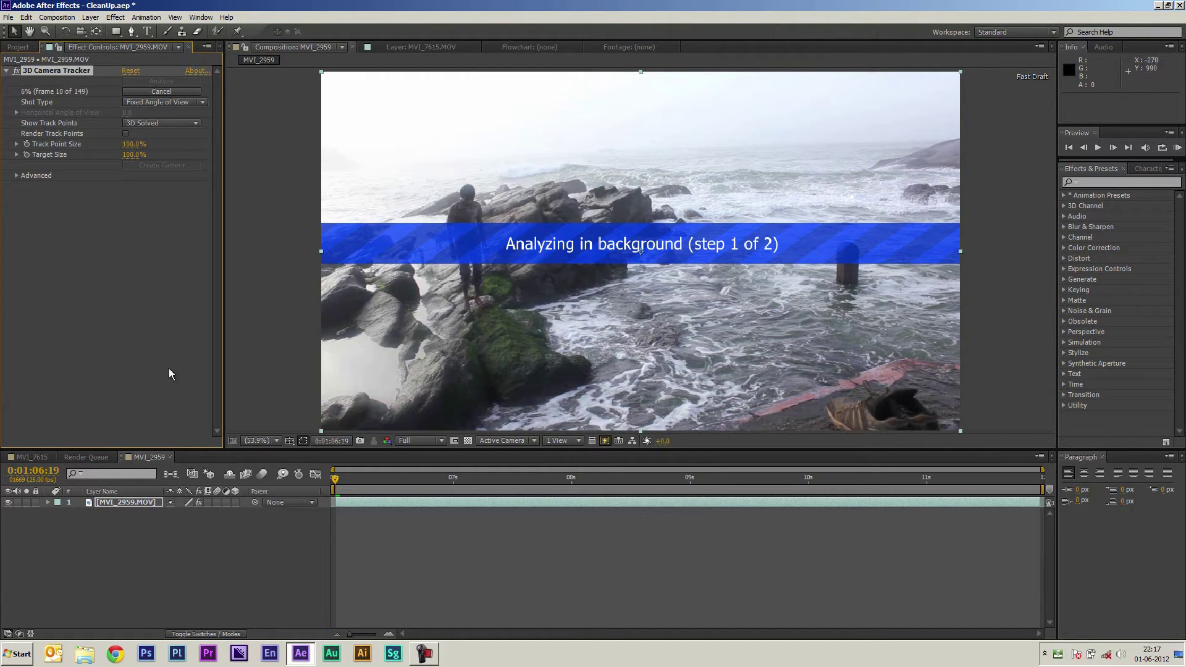
- Add a temporary Color Correction > Curves effect, bend its curve, then delete it
right_click(102, 278)
mouse_move(165, 363)
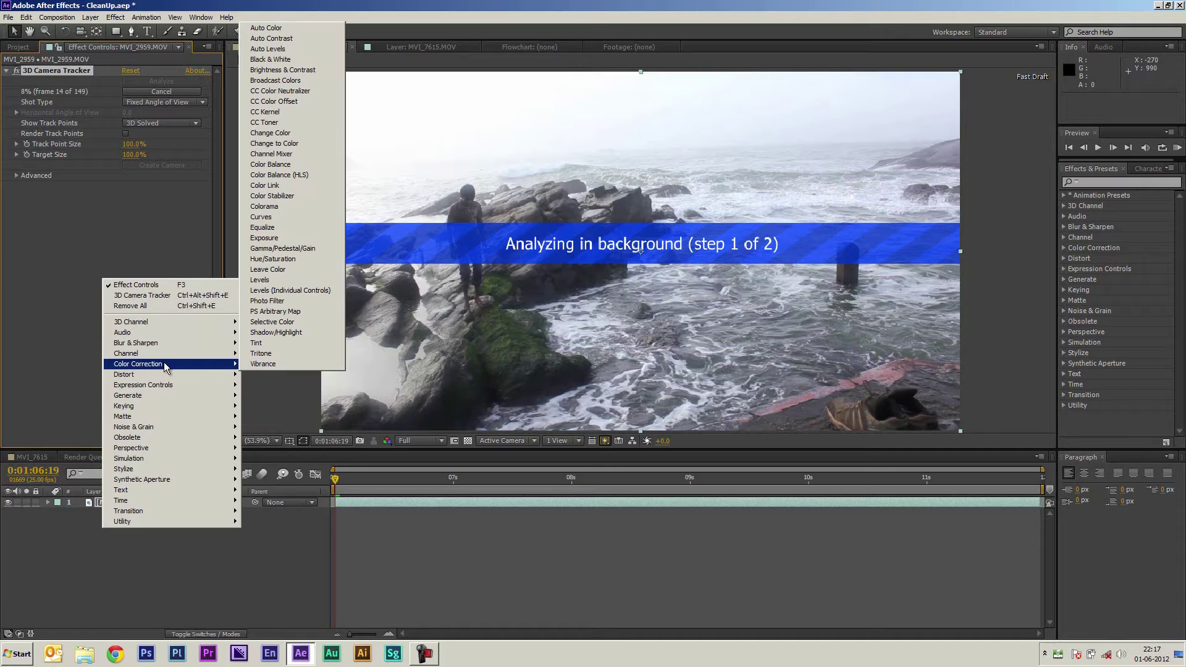
left_click(260, 217)
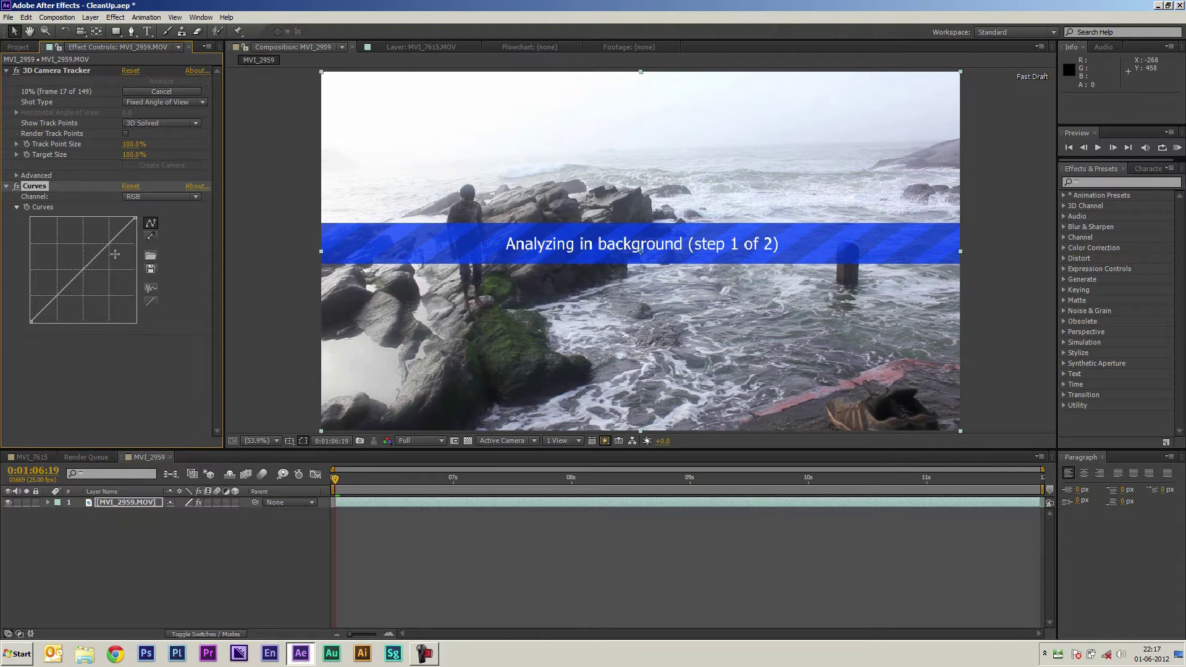
mouse_move(109, 249)
left_mouse_down()
mouse_move(106, 239)
mouse_move(110, 249)
left_mouse_up()
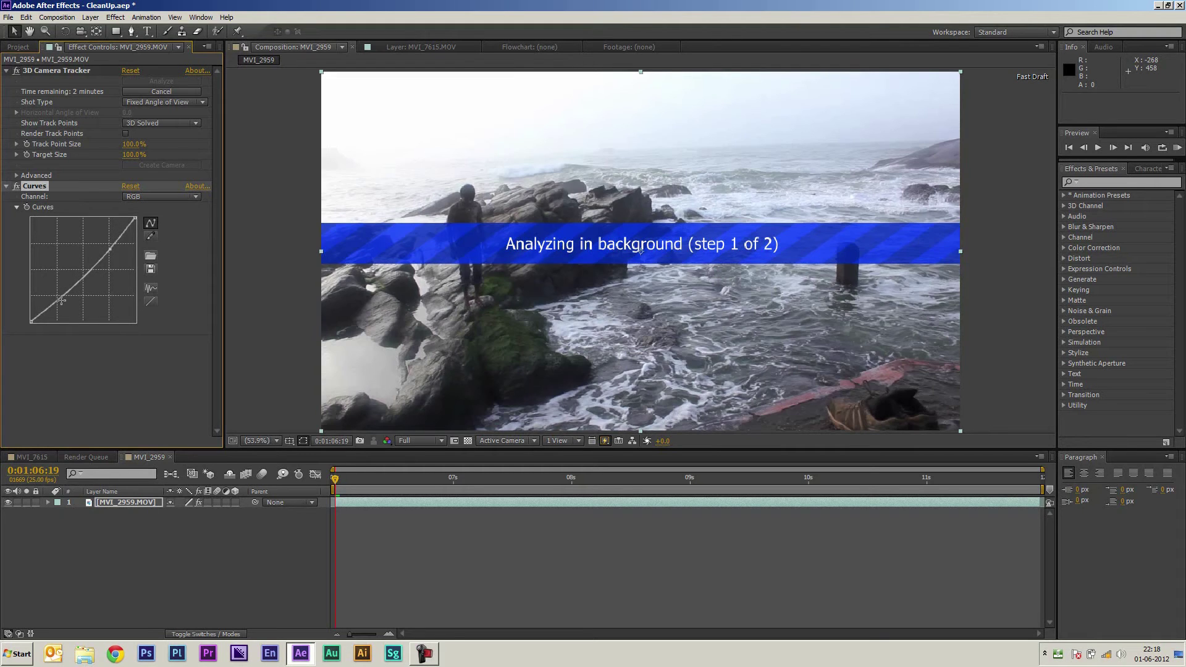
left_click_drag(61, 301, 65, 305)
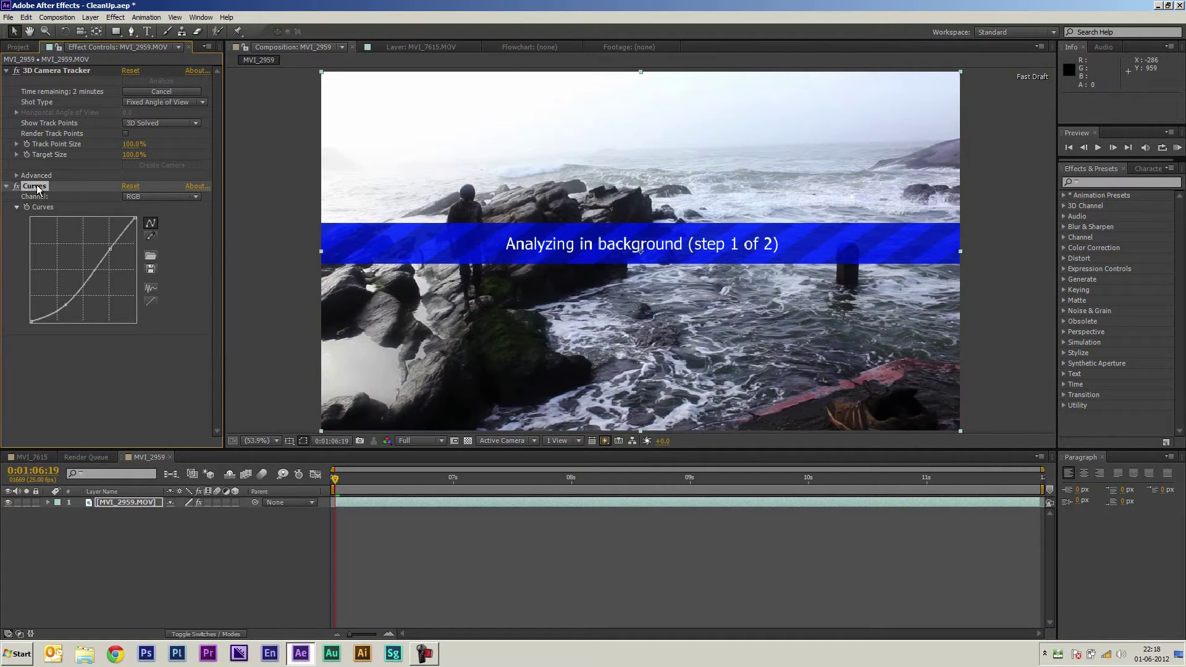
key("Delete")
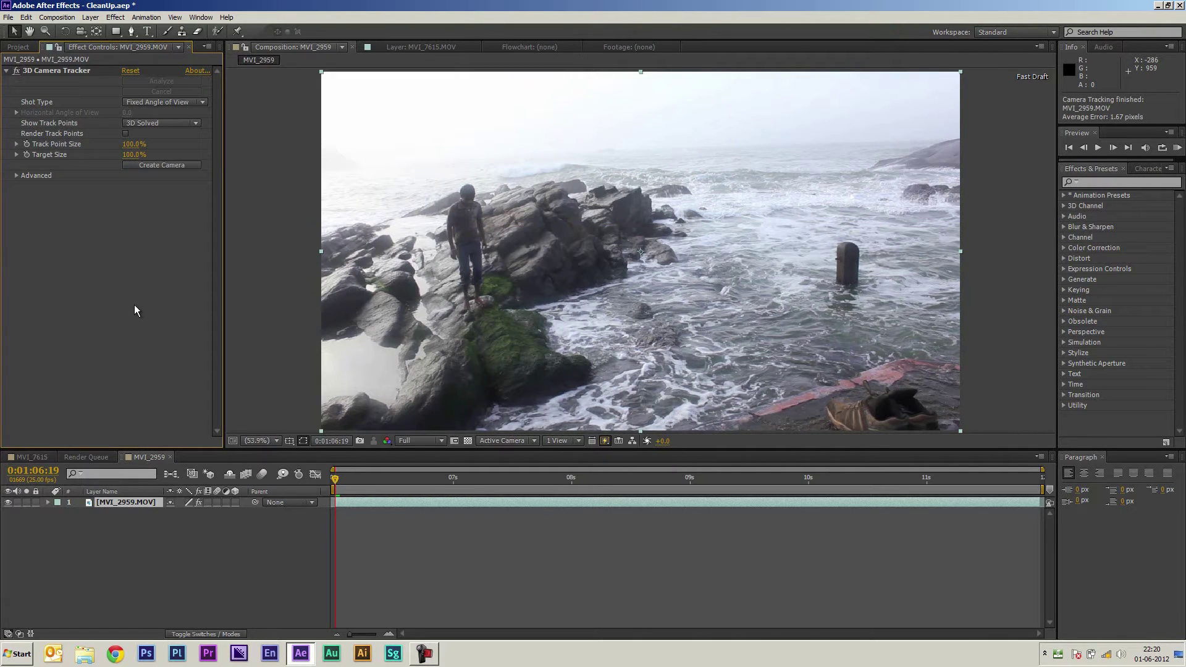
- Select the 3D Camera Tracker to display its track points and scrub through the clip reviewing them
left_click(58, 72)
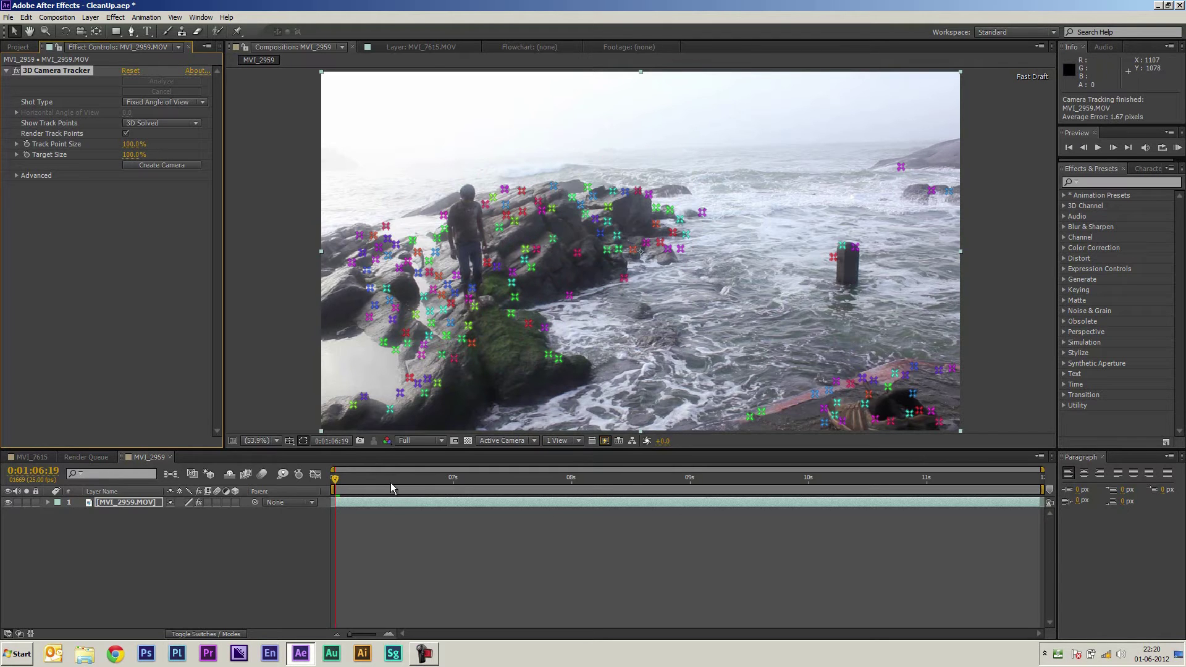
left_click_drag(391, 483, 647, 485)
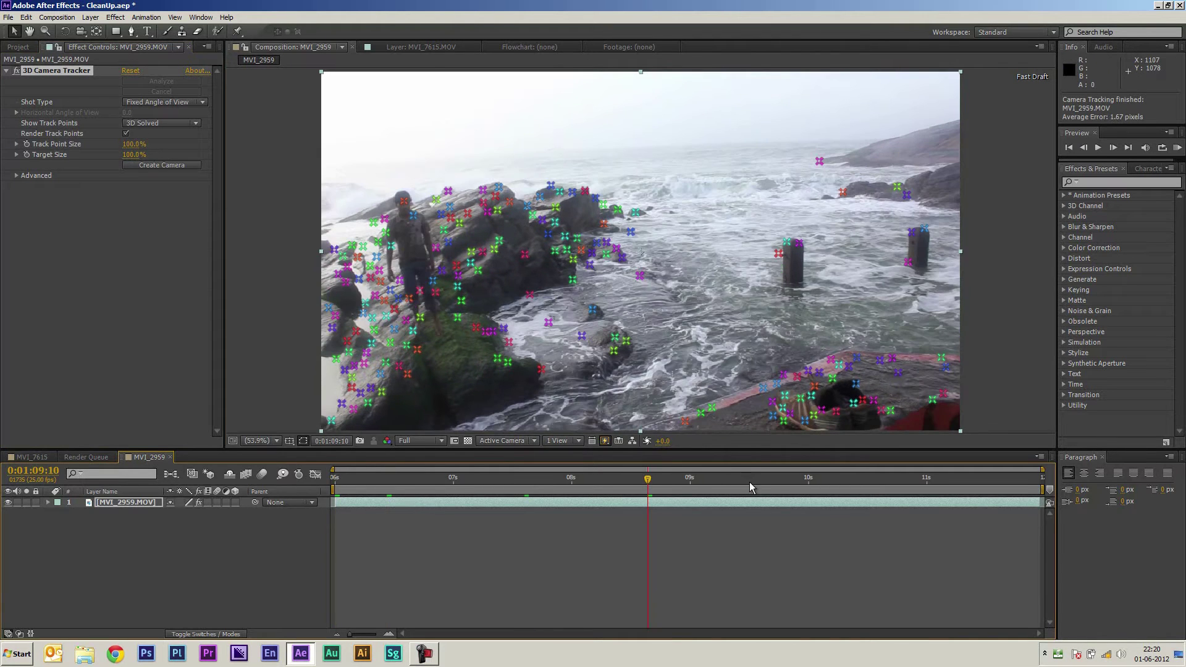
left_click_drag(750, 483, 974, 475)
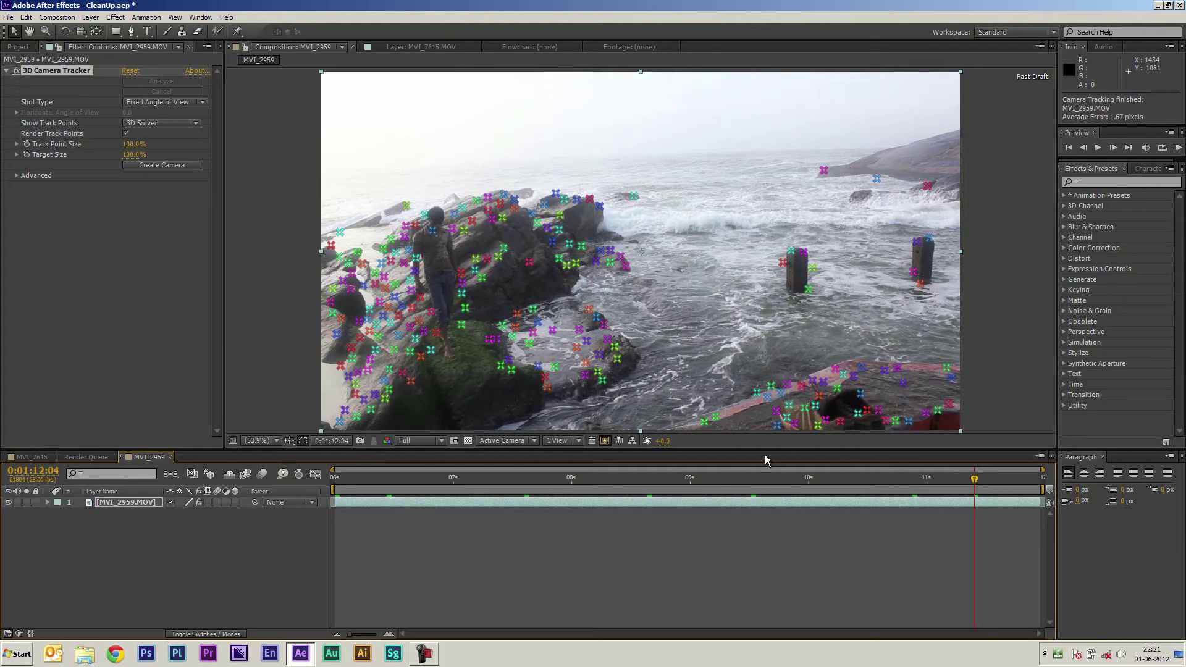
left_click(344, 481)
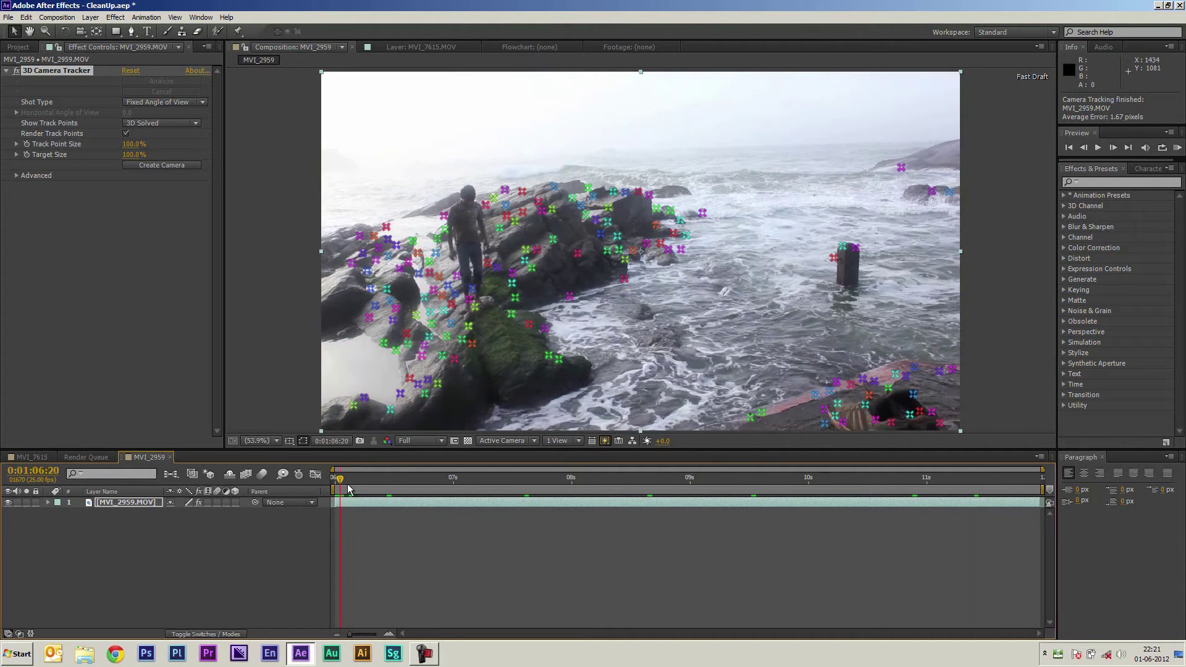
left_click(383, 483)
left_click_drag(437, 485, 979, 484)
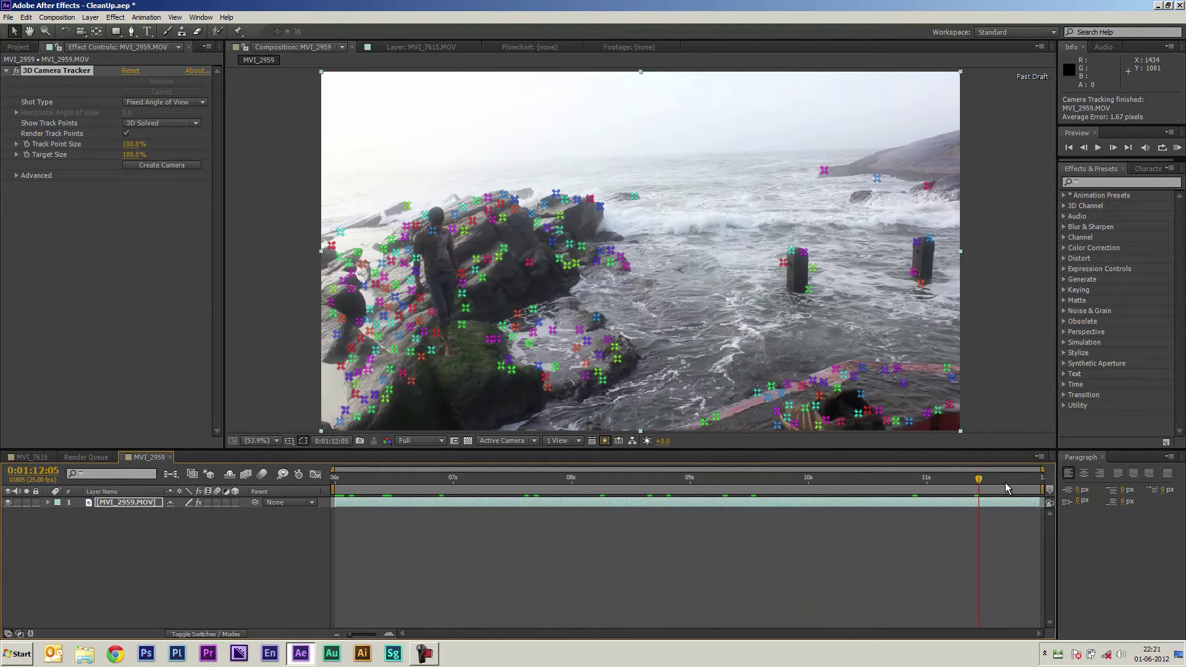
left_click_drag(766, 484, 302, 480)
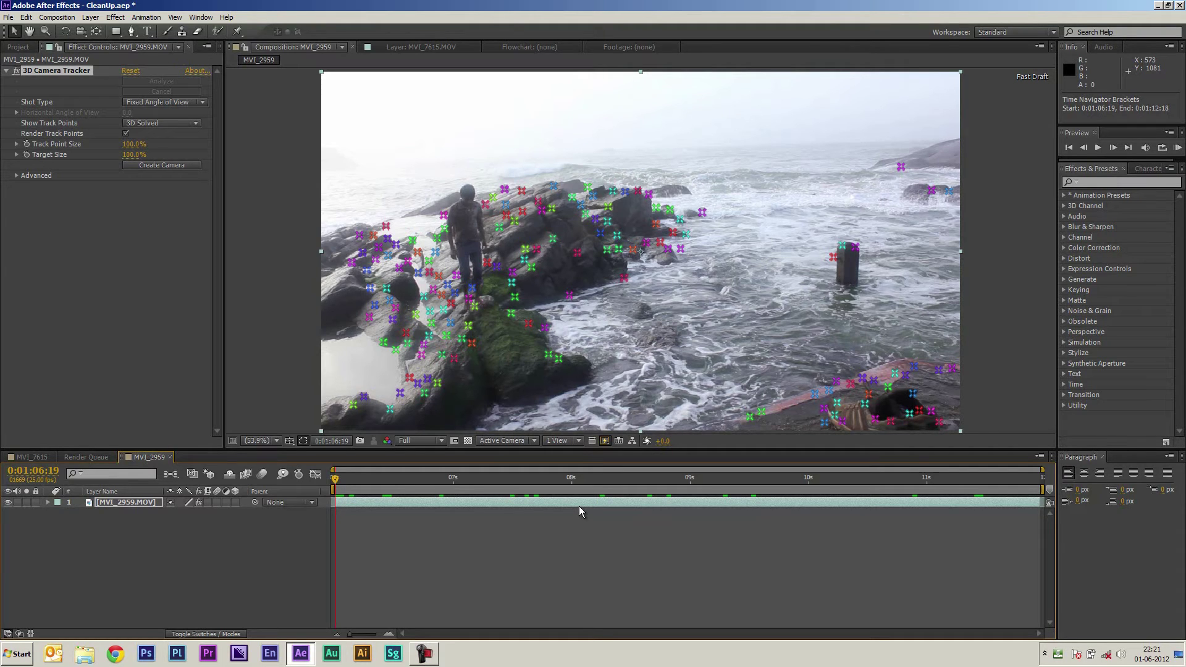
- Hide the track points and save the current frame as a still file via Save Frame As
left_click(16, 71)
left_click(491, 567)
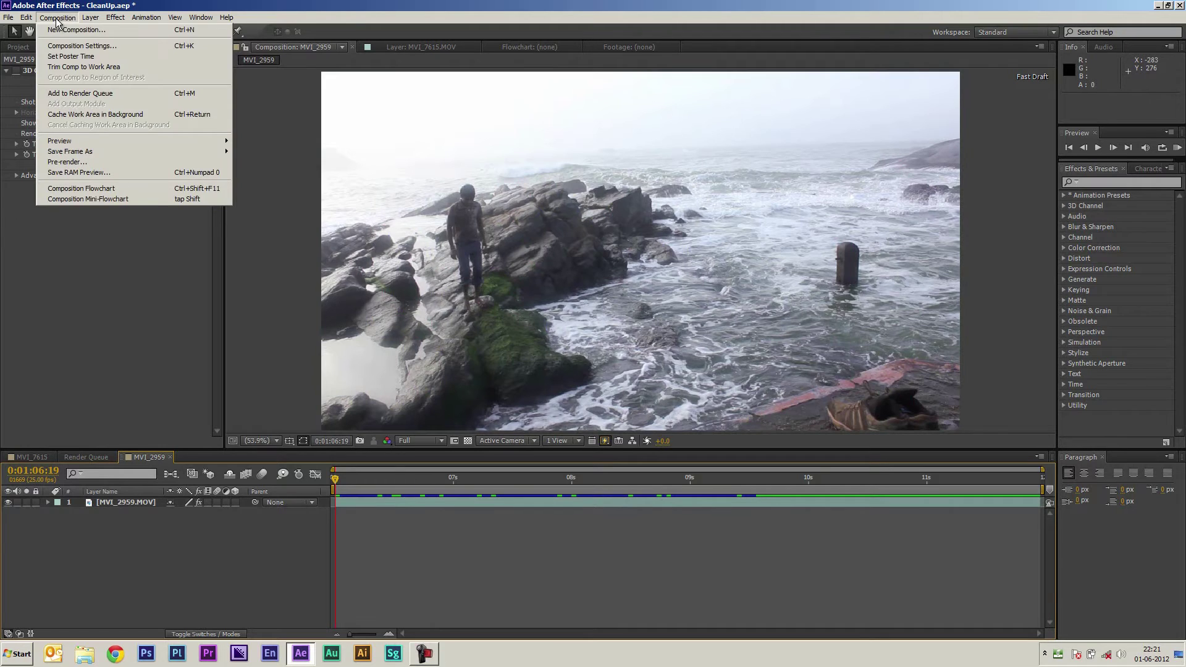
mouse_move(100, 155)
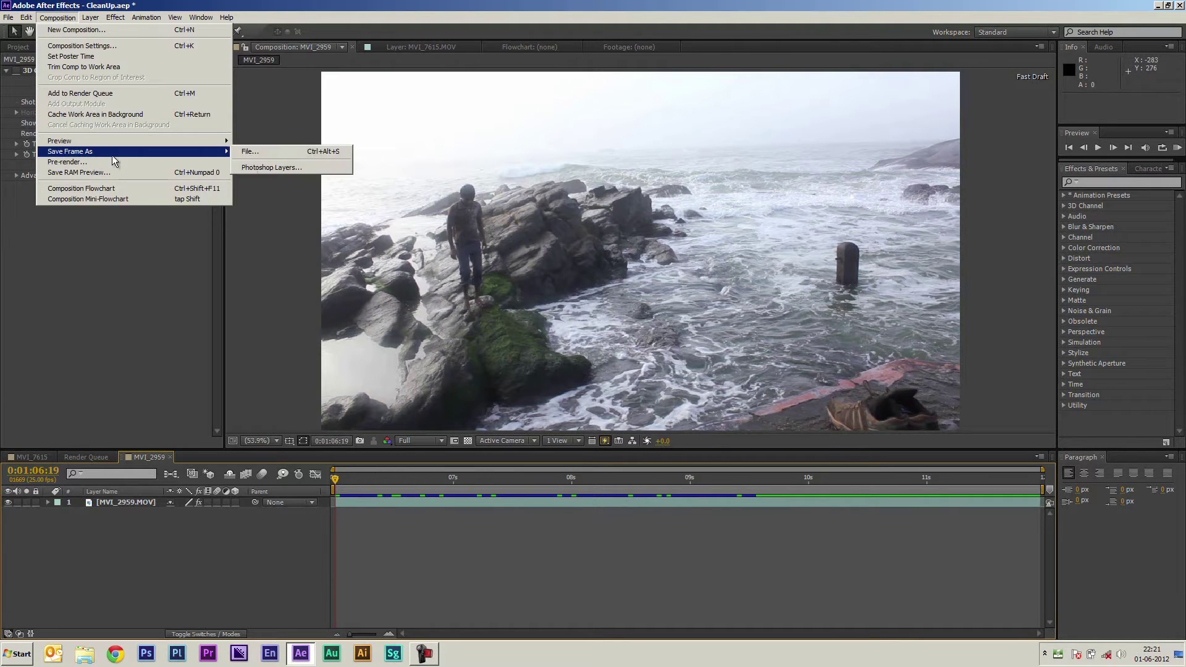
left_click(253, 155)
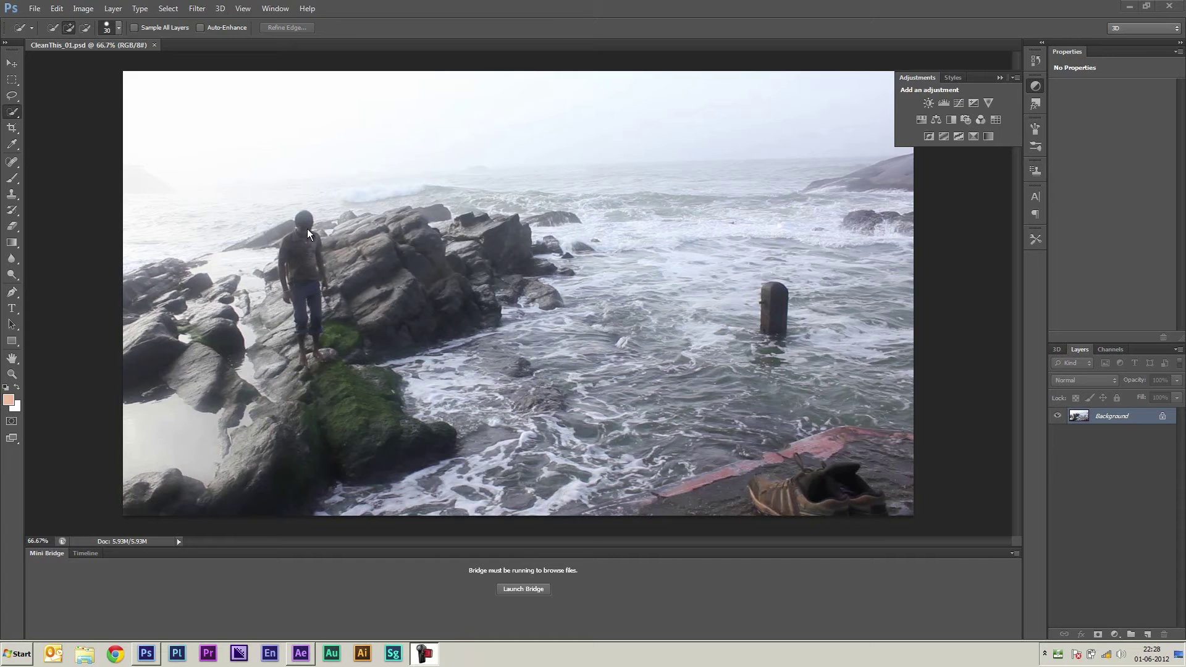
- Select the man standing on the rocks and expand the selection by 10 pixels
left_click_drag(305, 218, 312, 359)
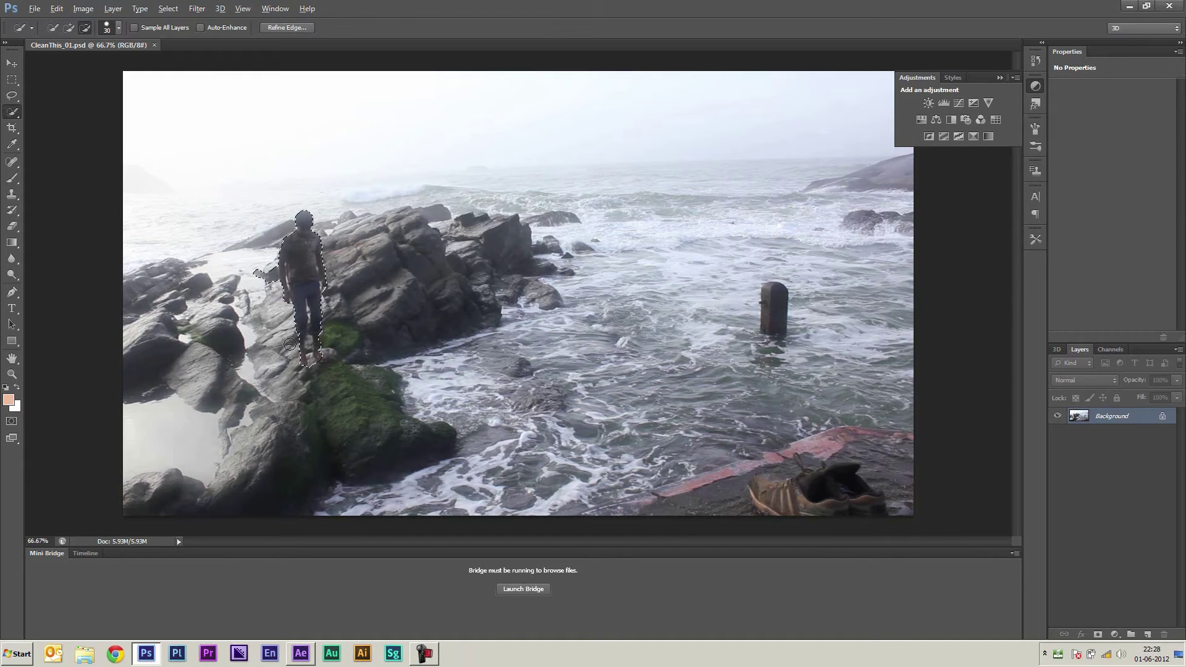
key("alt")
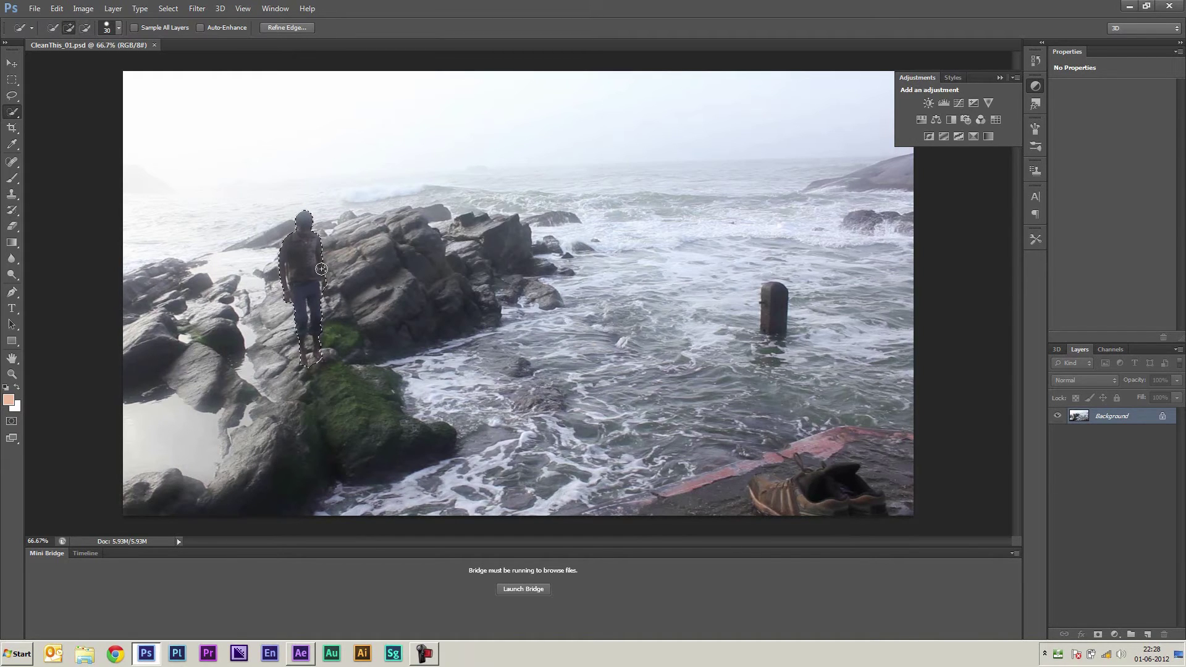
left_click_drag(314, 288, 309, 332)
left_click(168, 8)
mouse_move(211, 134)
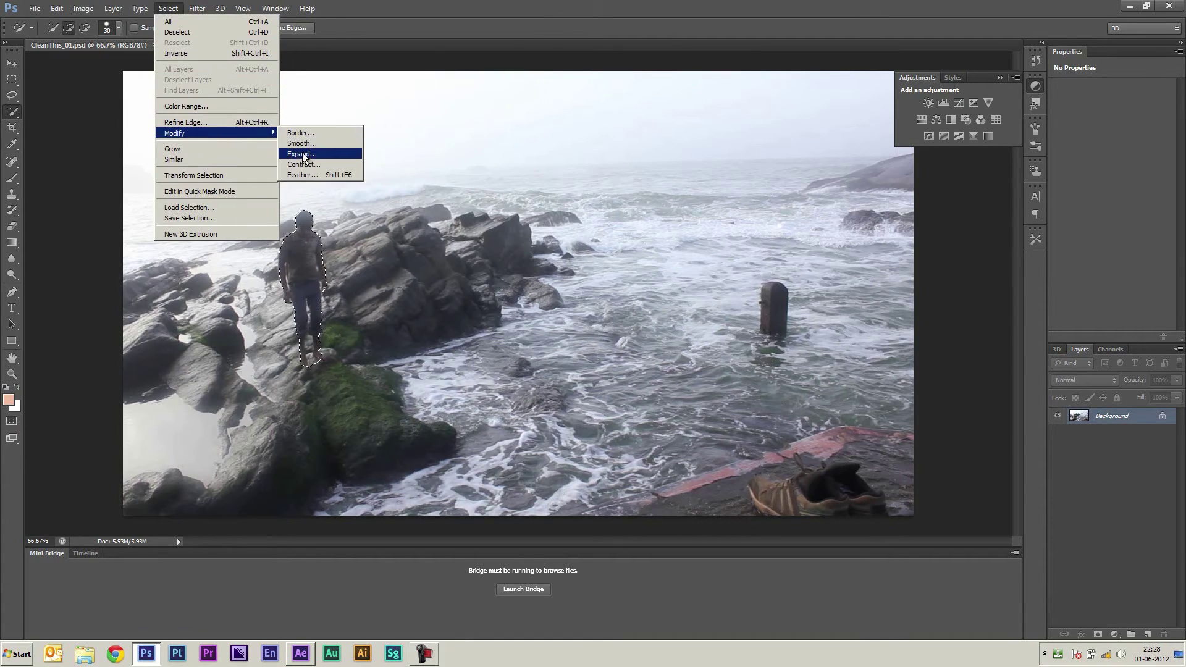
left_click(307, 156)
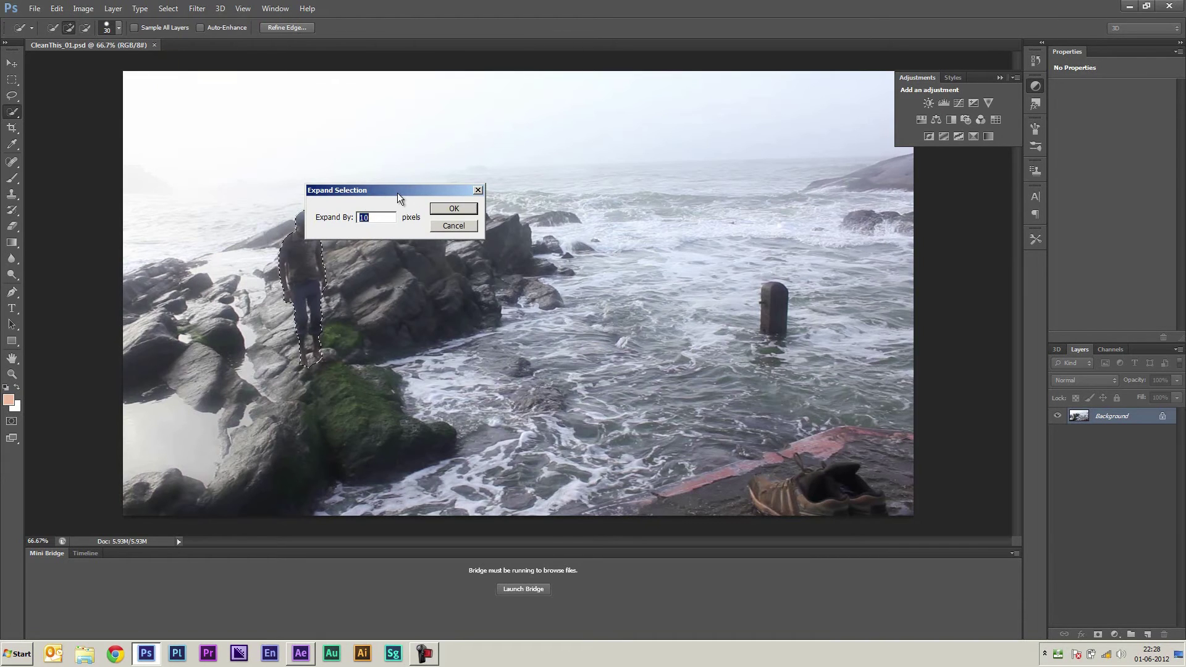
left_click_drag(397, 193, 467, 214)
left_click(535, 231)
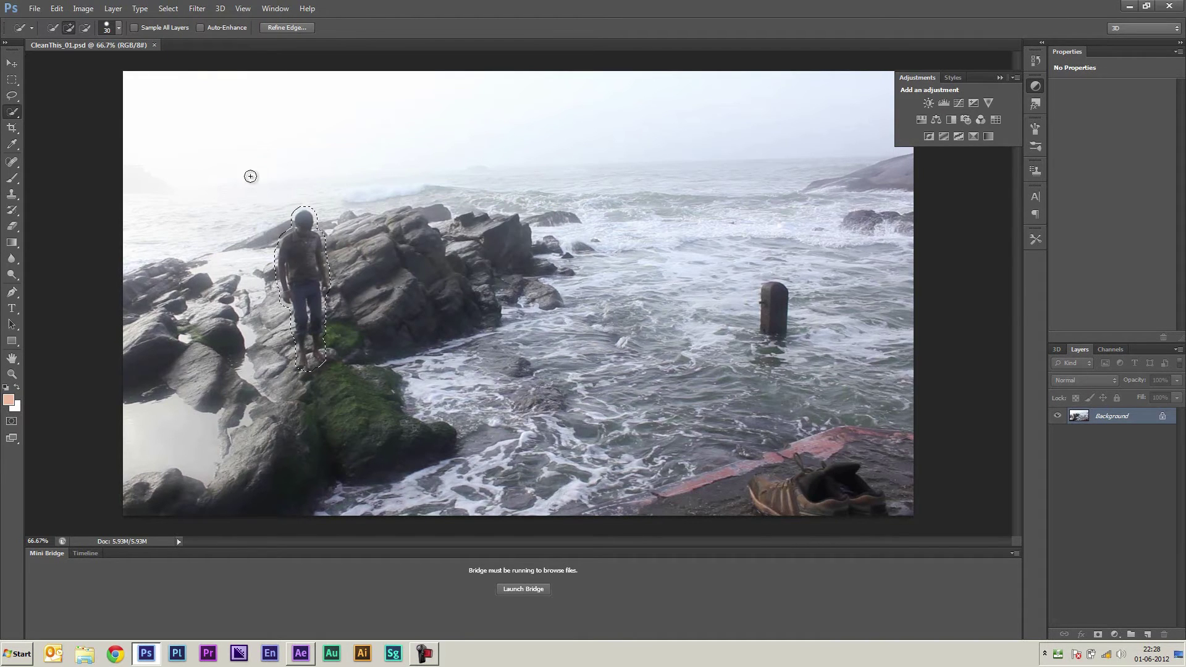
- Content-Aware fill the selection to paint out the man, then deselect
left_click(56, 8)
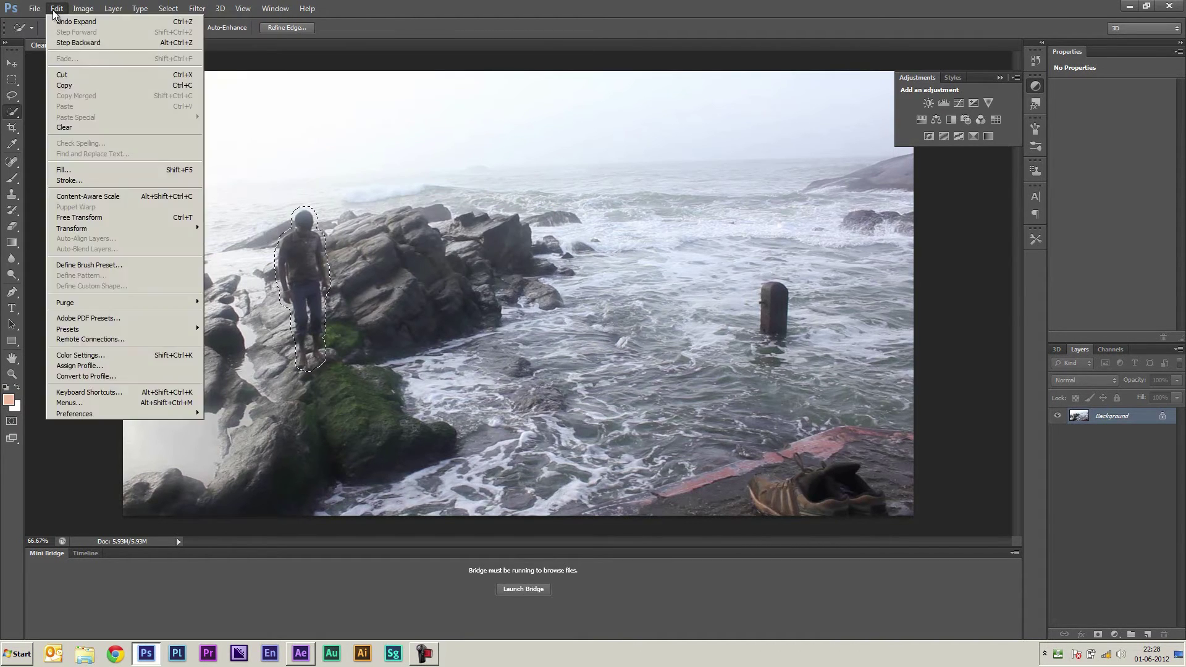
left_click(91, 168)
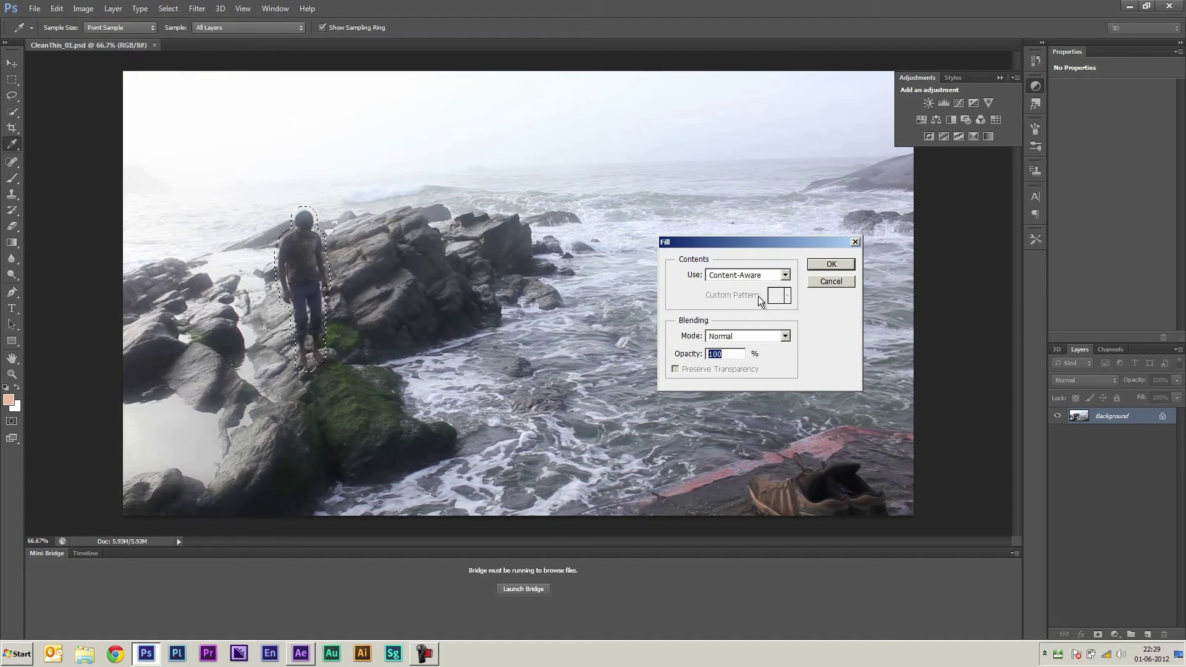
left_click(831, 265)
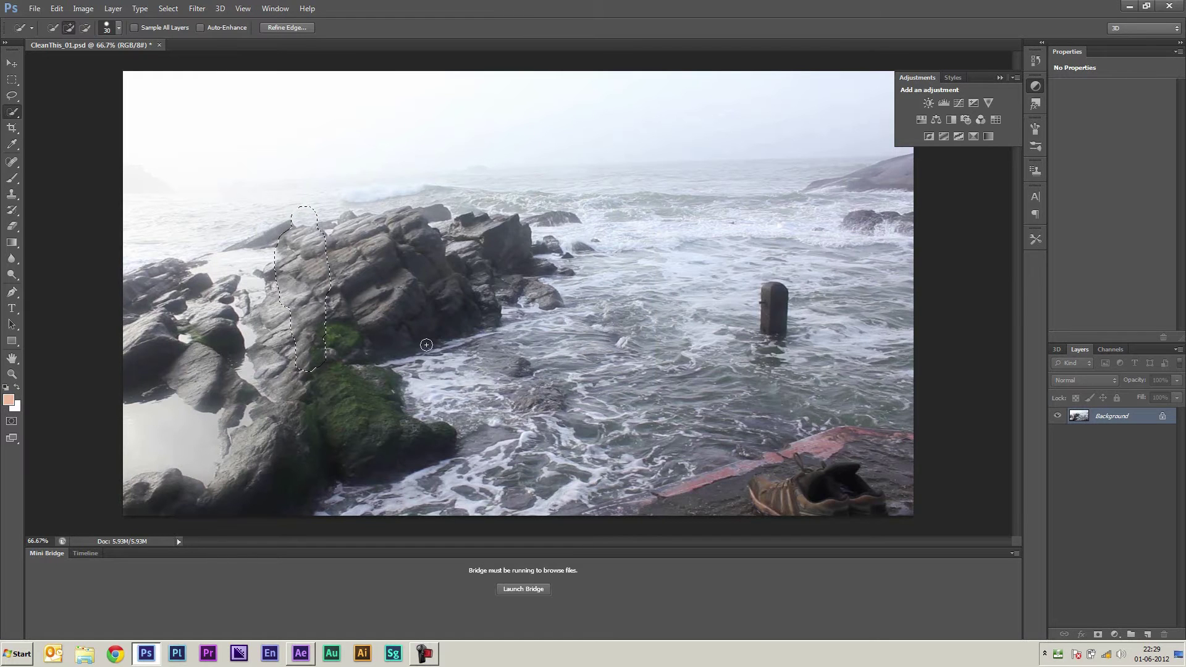
key("ctrl+d")
- Add CleanThis_01 as the top layer of the MVI_2959 comp, hide it, and reselect the footage layer
key("alt+Tab")
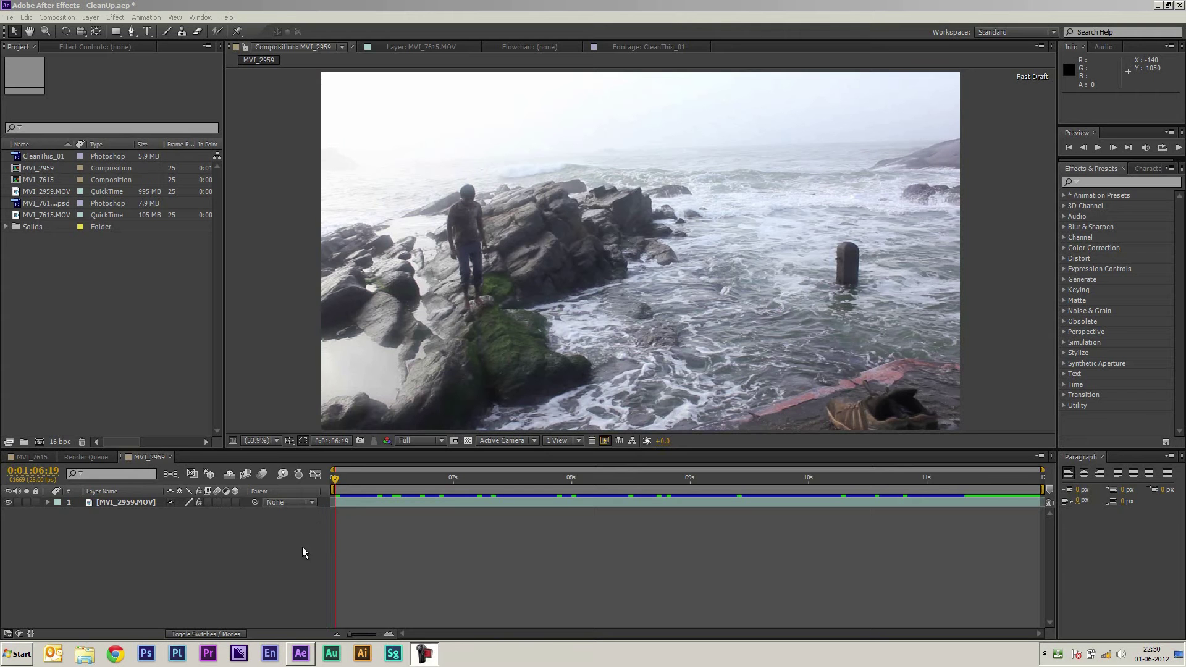
left_click(41, 156)
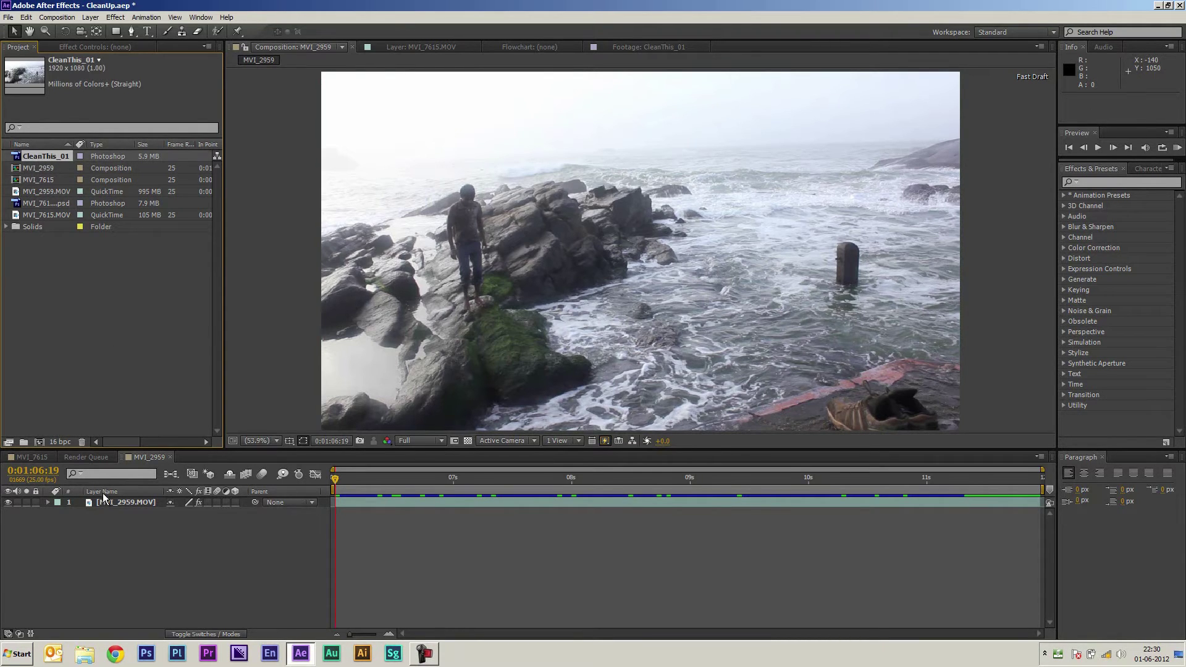
left_click_drag(103, 498, 104, 505)
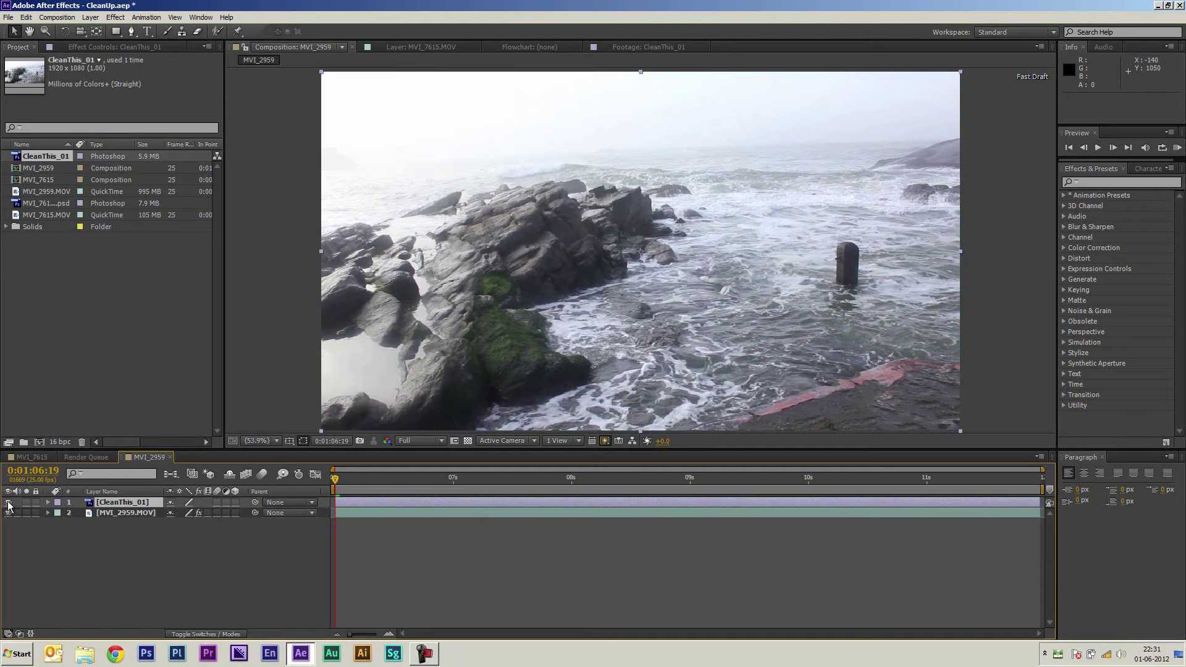
left_click(8, 503)
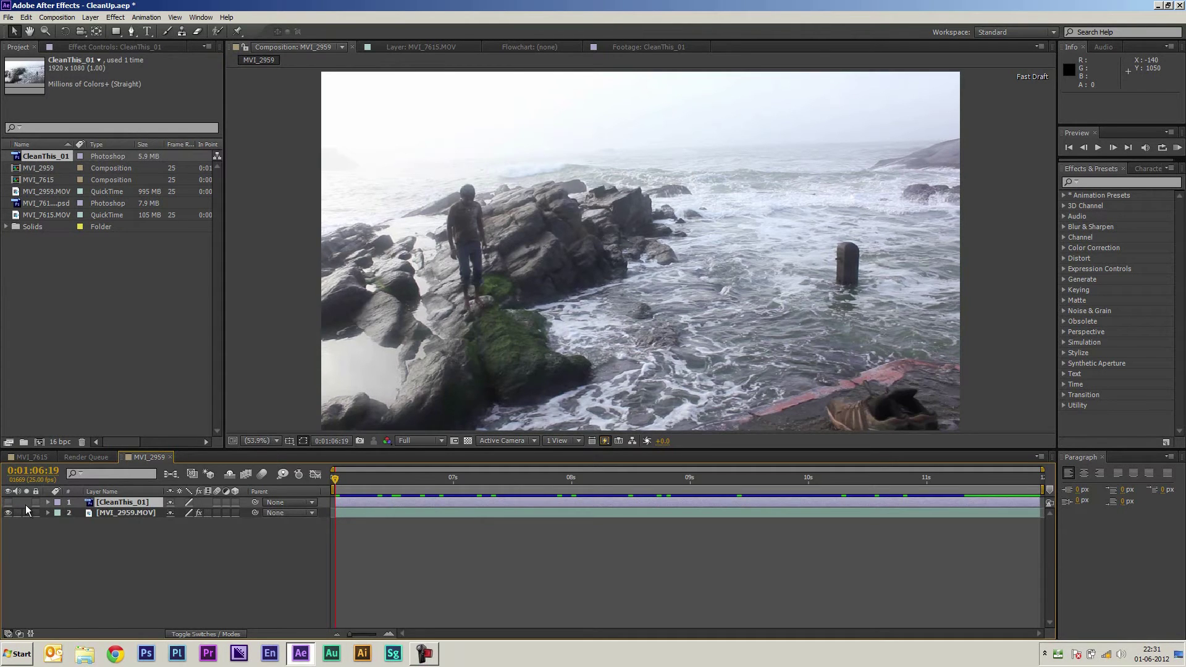
left_click(123, 514)
left_click(110, 47)
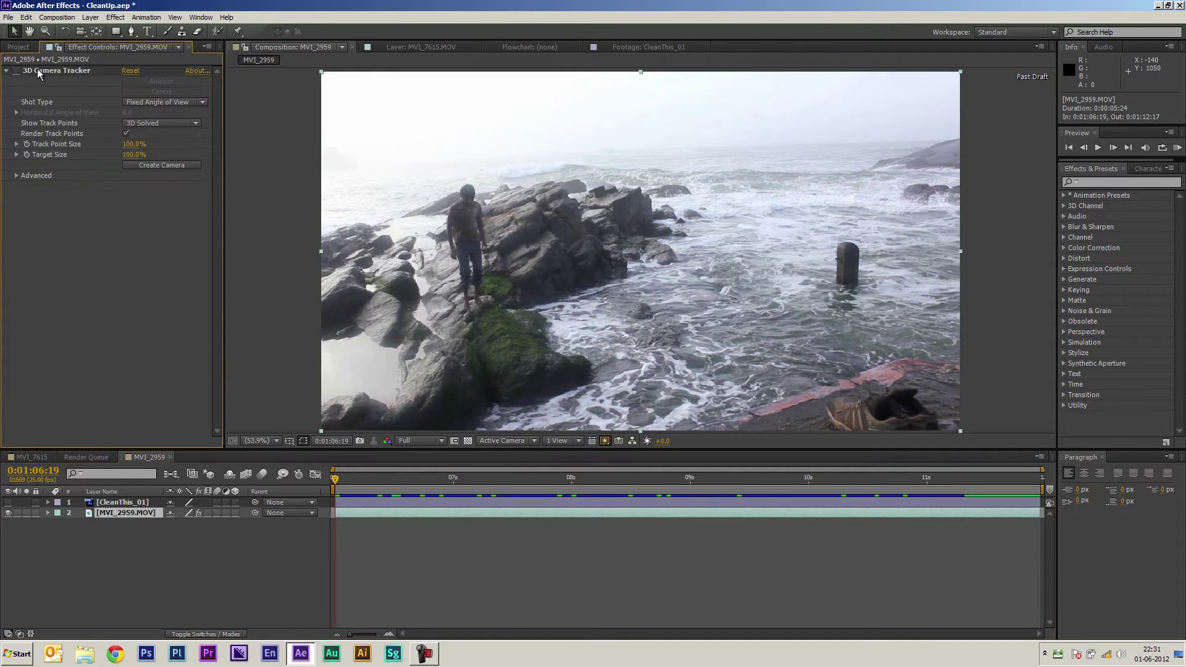
- Select the track points on the man's rock and create a null and camera from them
left_click(18, 72)
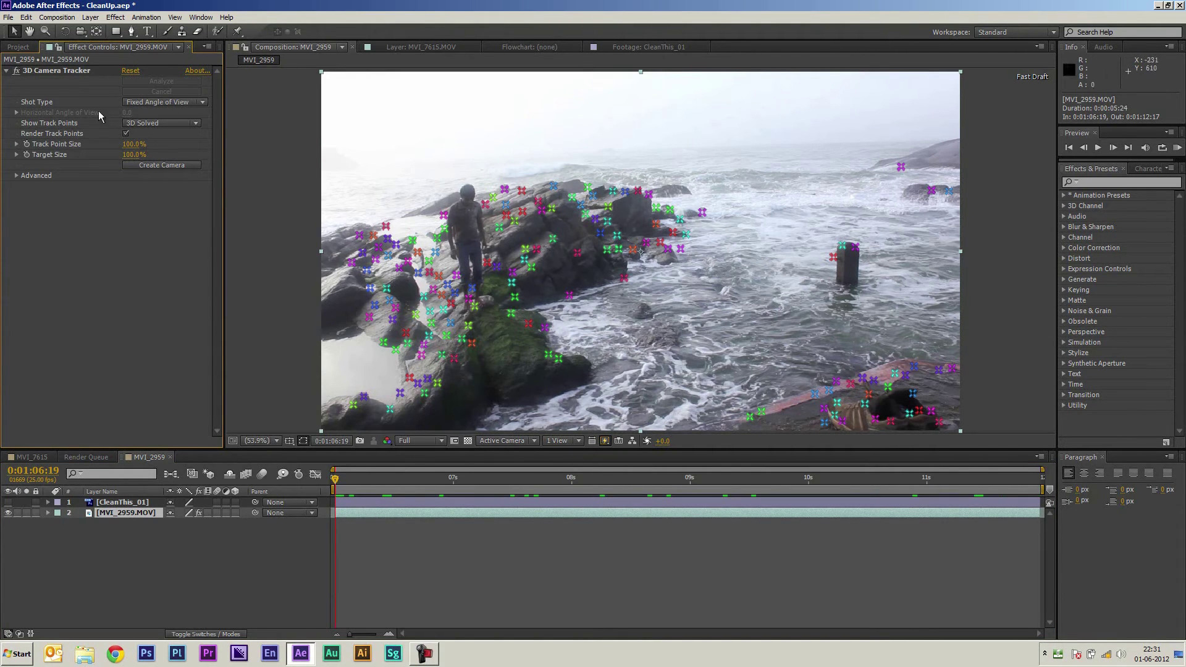
left_click(56, 71)
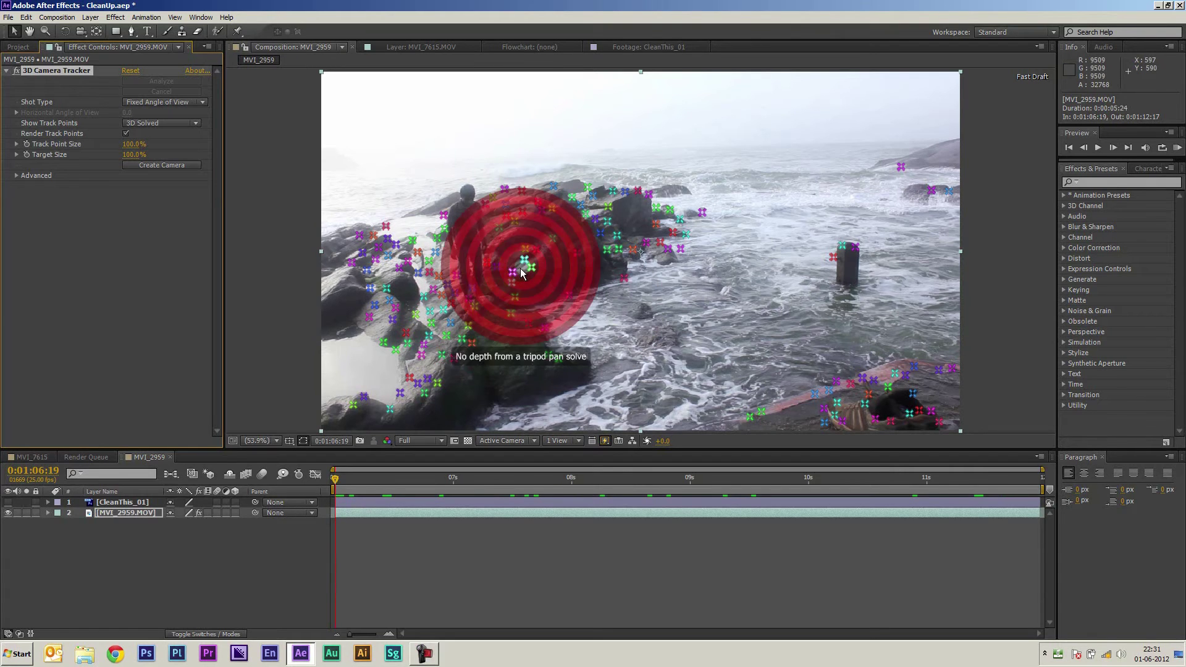
mouse_move(521, 234)
left_mouse_down()
mouse_move(431, 206)
mouse_move(411, 271)
mouse_move(441, 329)
mouse_move(494, 337)
mouse_move(525, 244)
left_mouse_up()
right_click(503, 216)
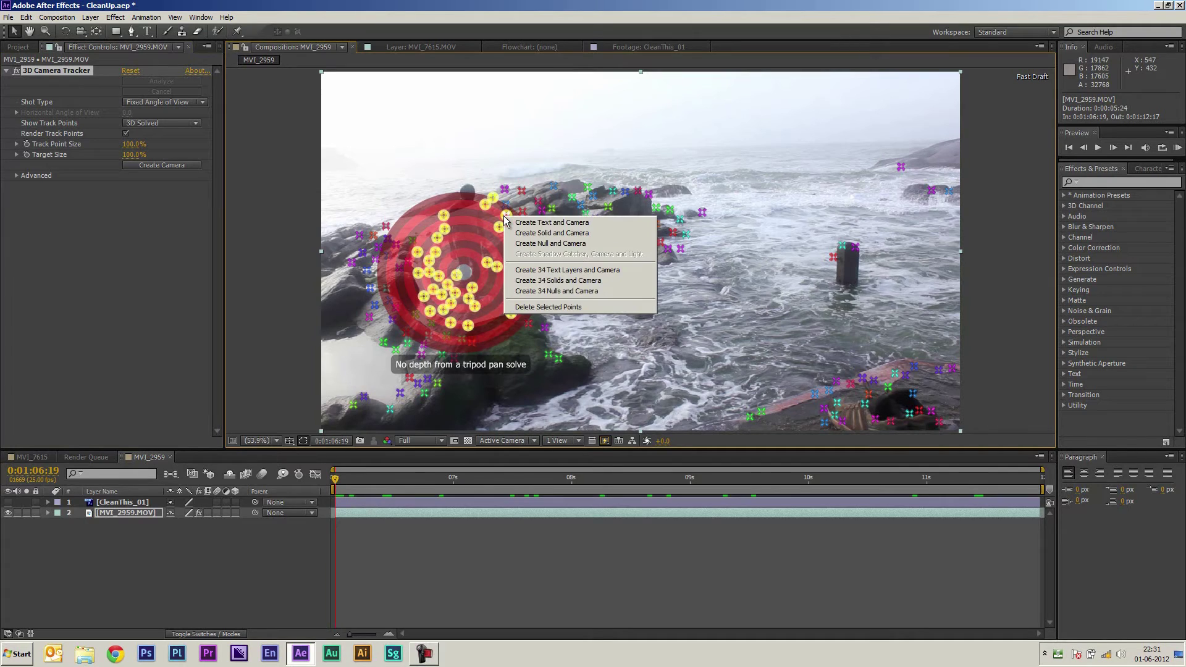
left_click(524, 245)
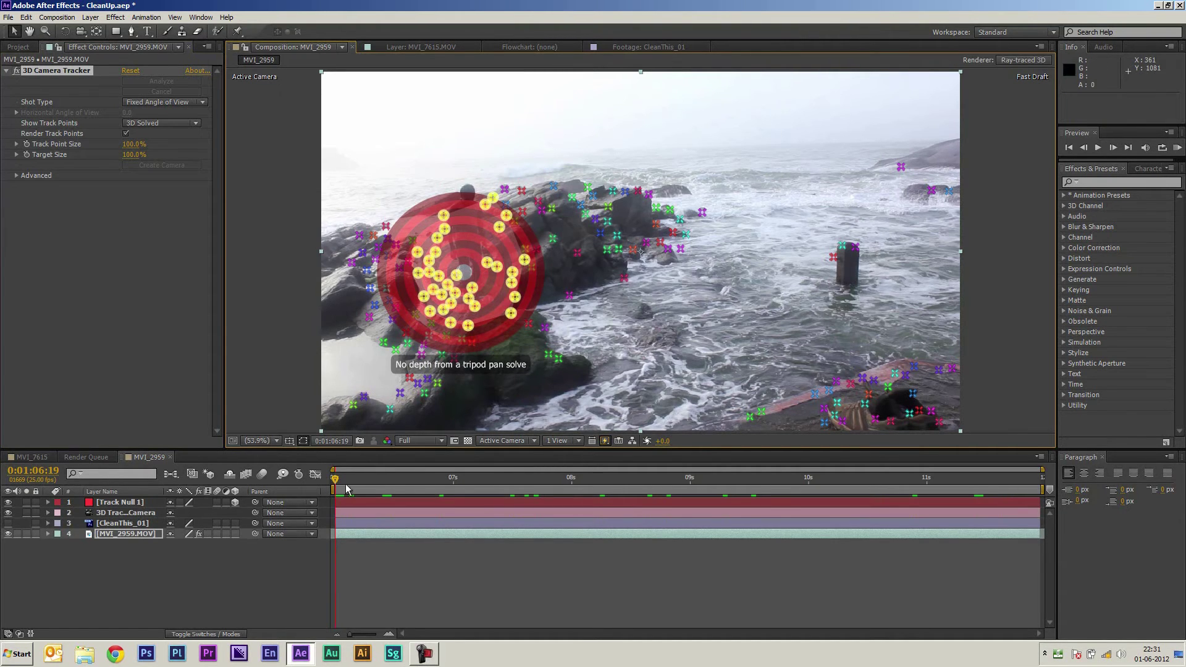
left_click(121, 504)
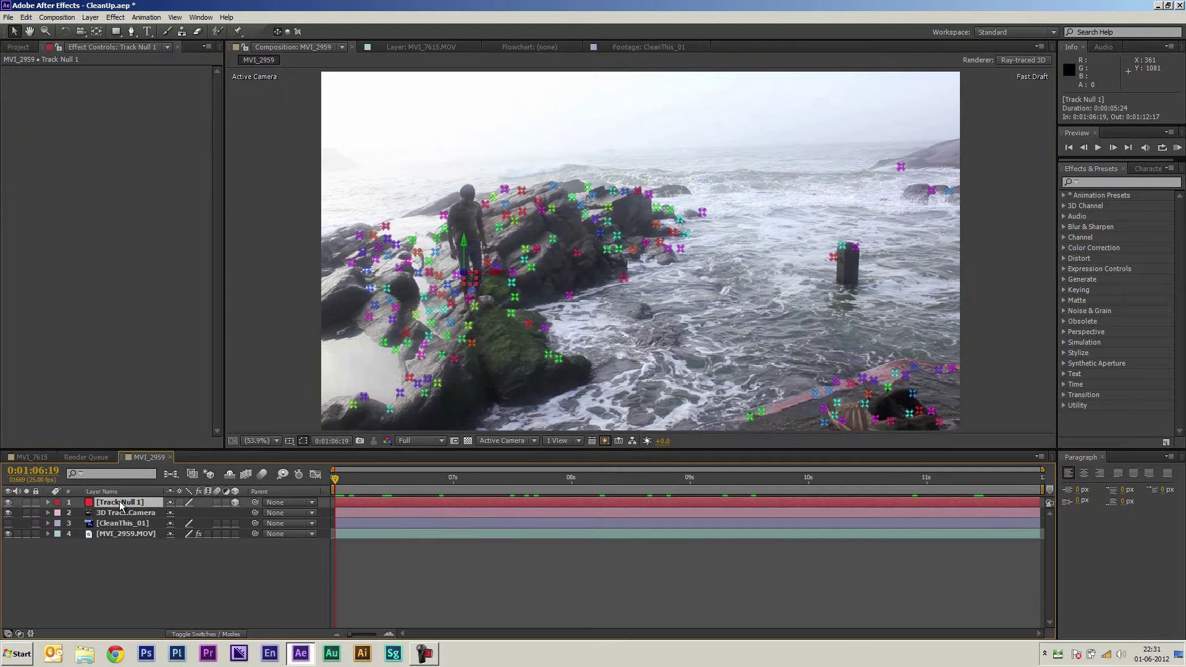
- Rename Track Null 1 to Guy_Track_Null
right_click(121, 504)
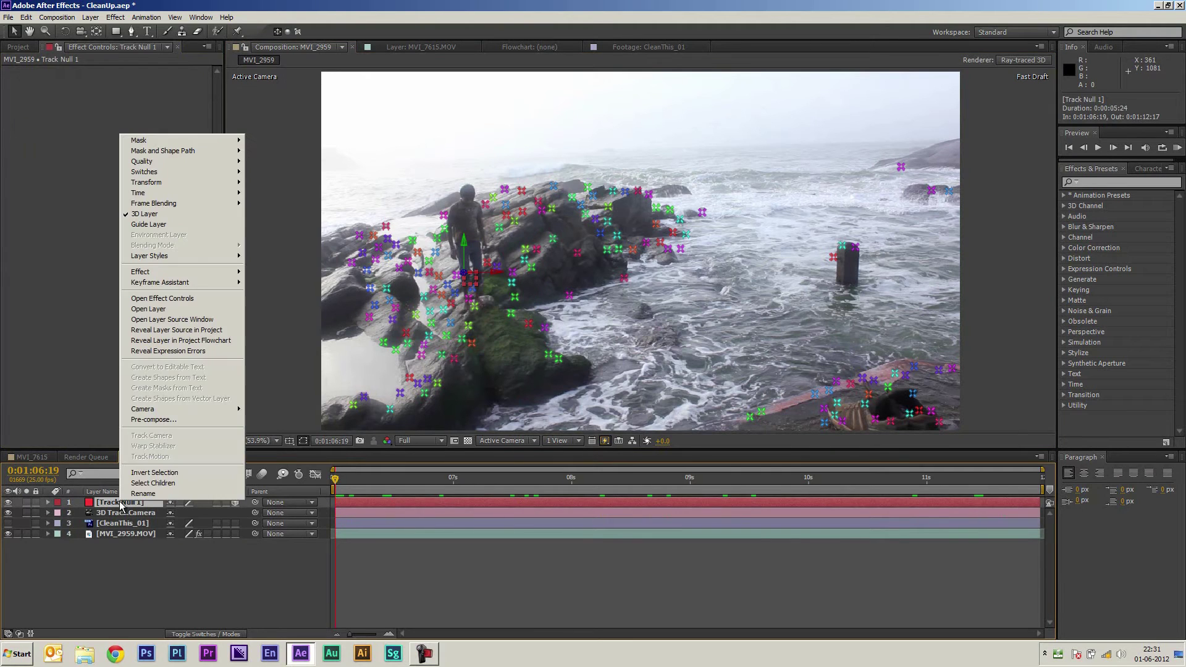
left_click(159, 493)
type("Guy_Track_")
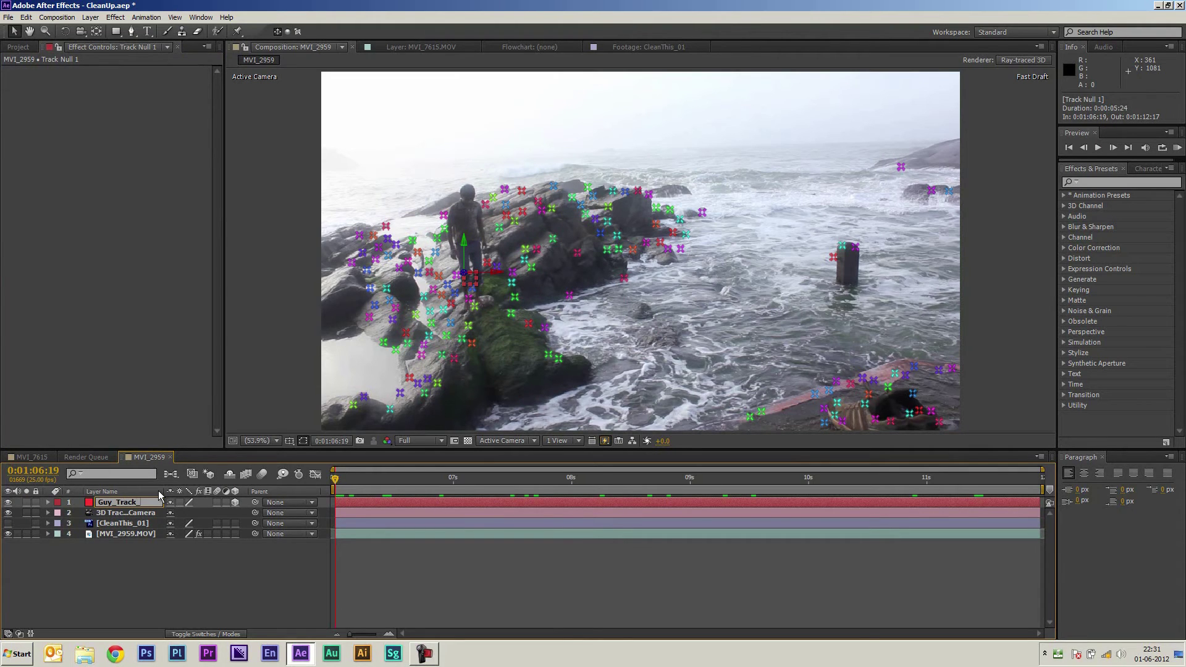
type("Null")
key("Return")
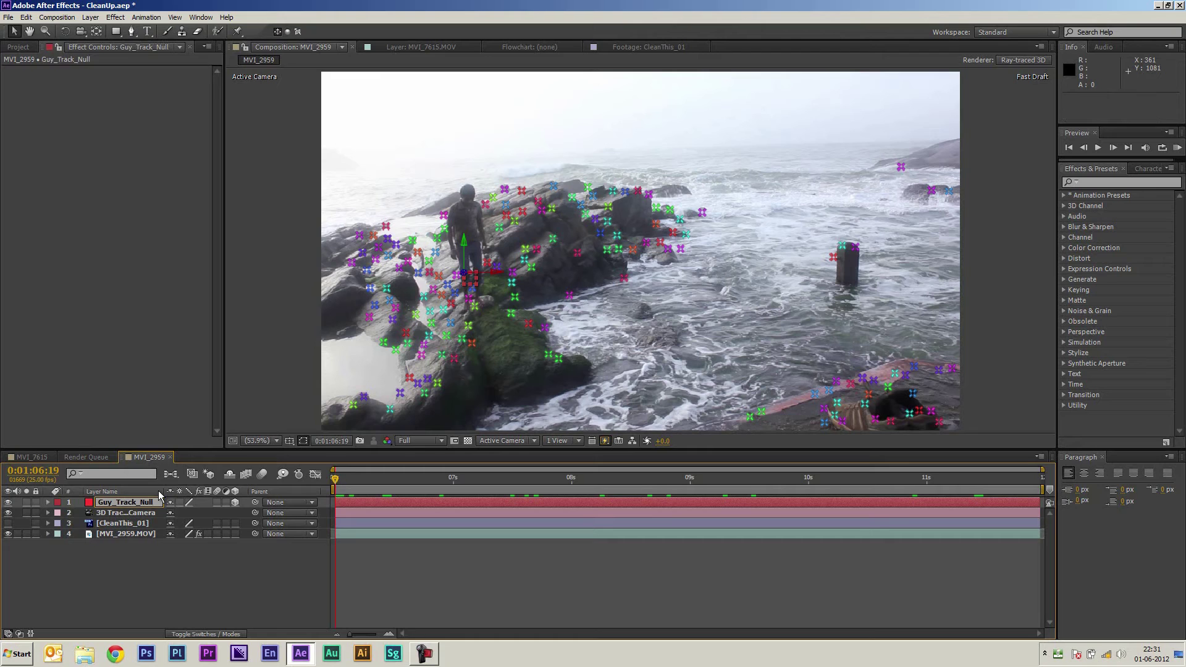
- Create a null from the track points around the shoes and name it Shoes_Track_Null
left_click(130, 535)
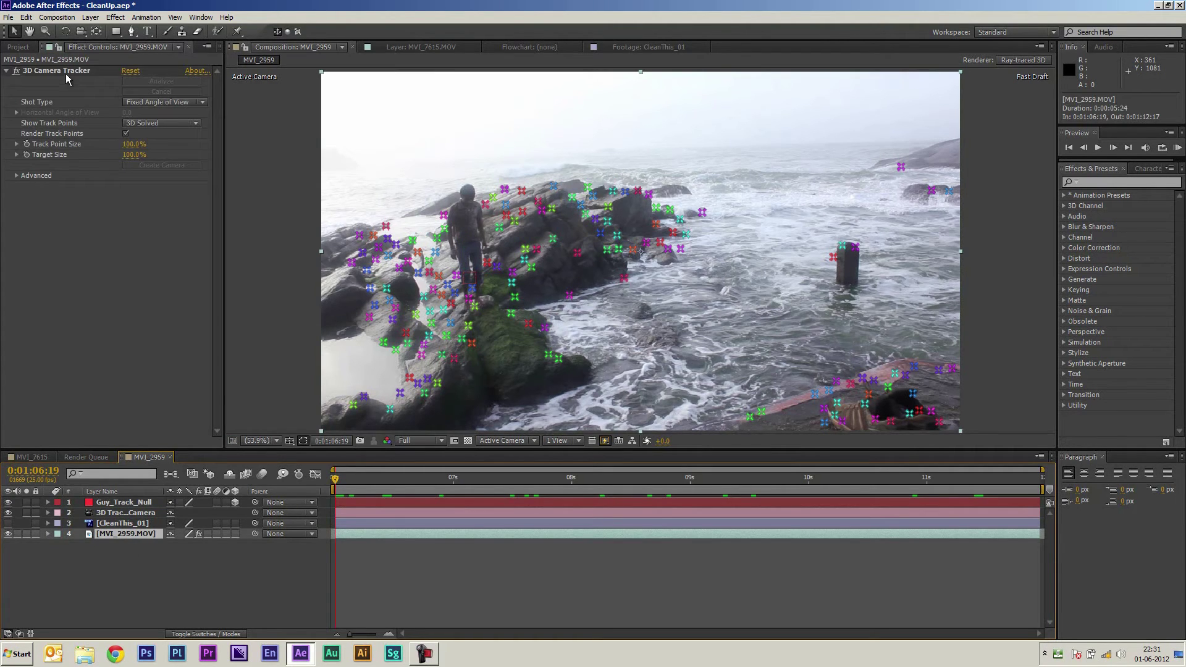
left_click_drag(803, 369, 932, 431)
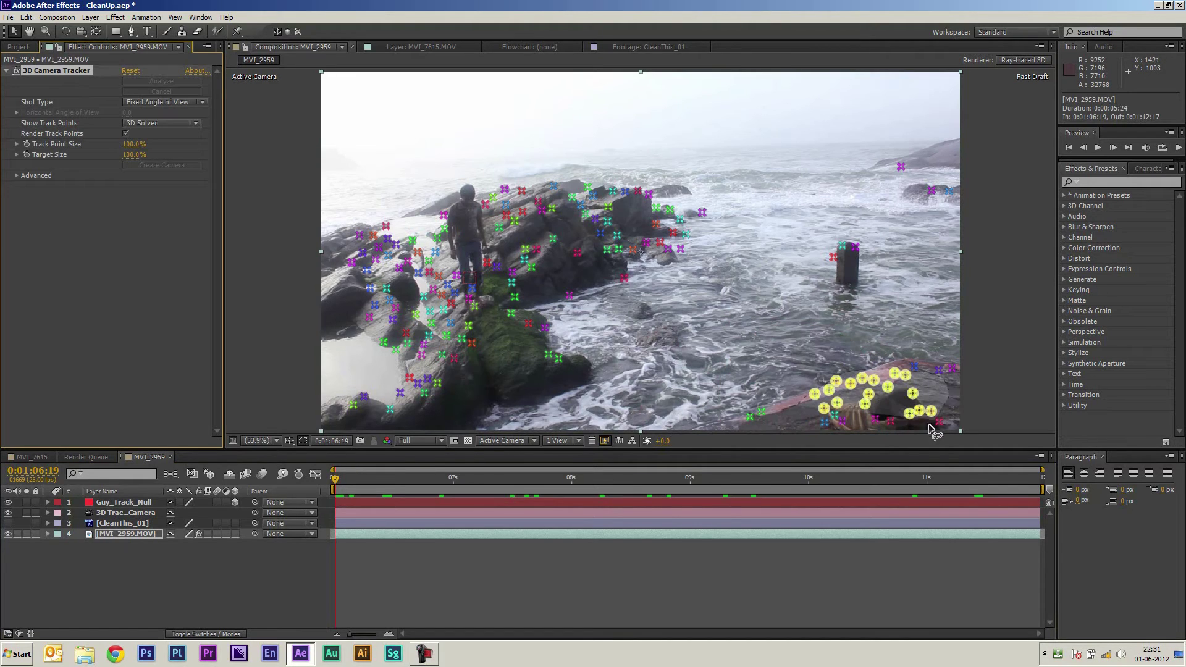
right_click(870, 396)
left_click(895, 422)
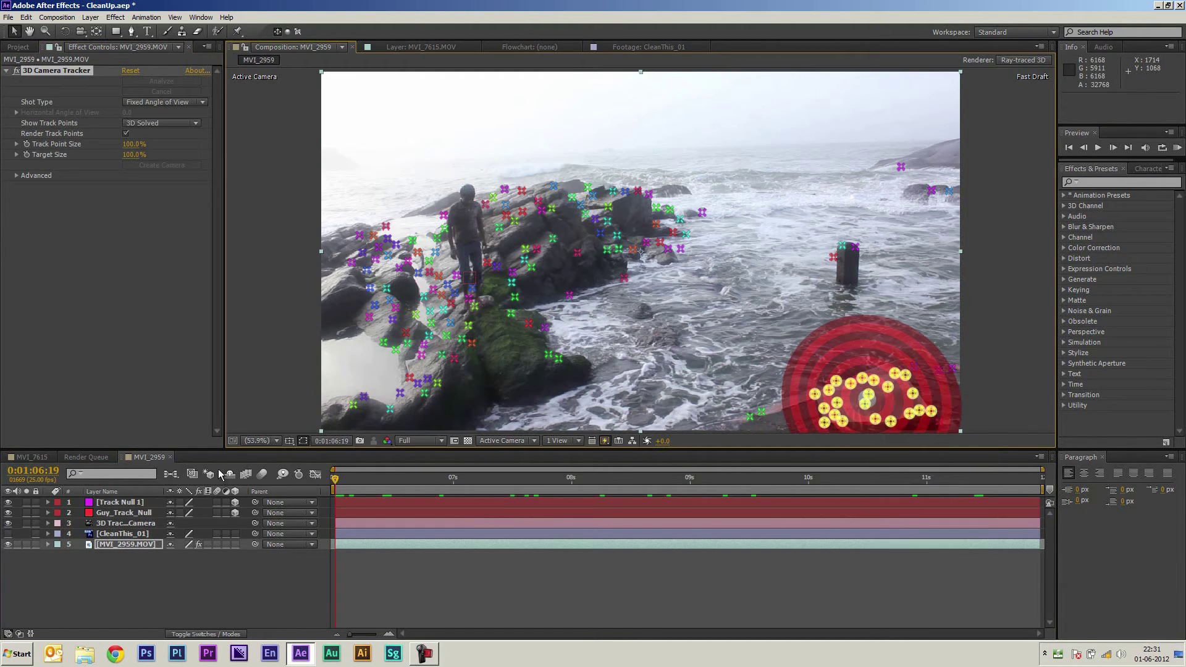
right_click(123, 505)
left_click(145, 485)
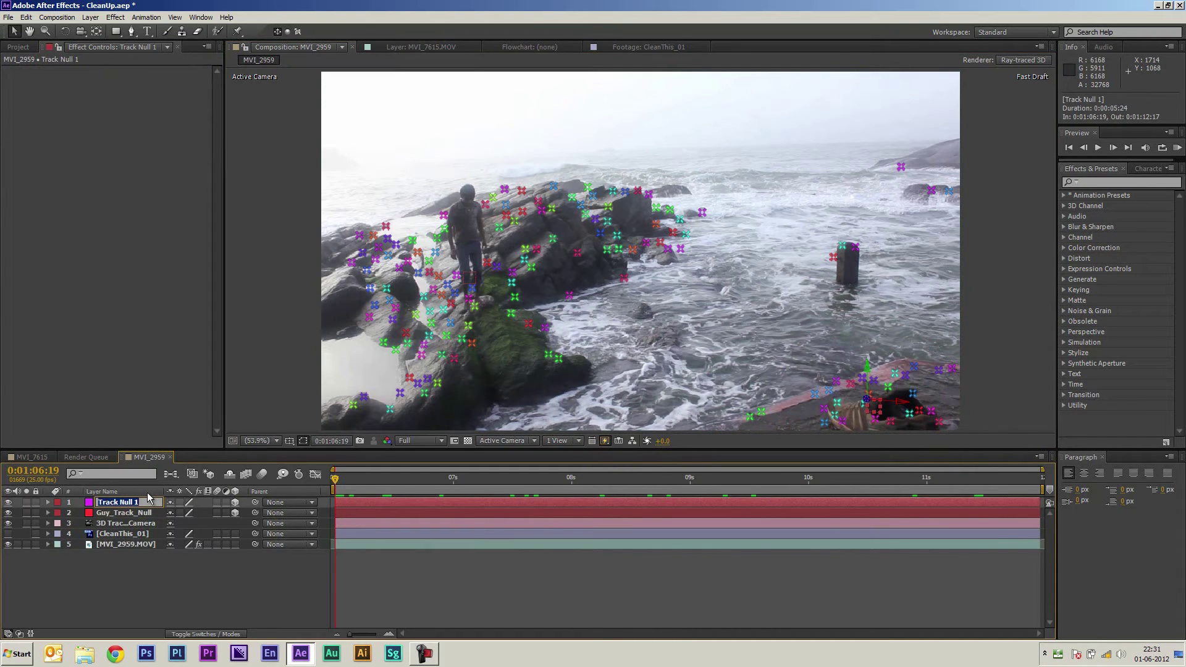
type("Shoes_Track_Null")
key("Return")
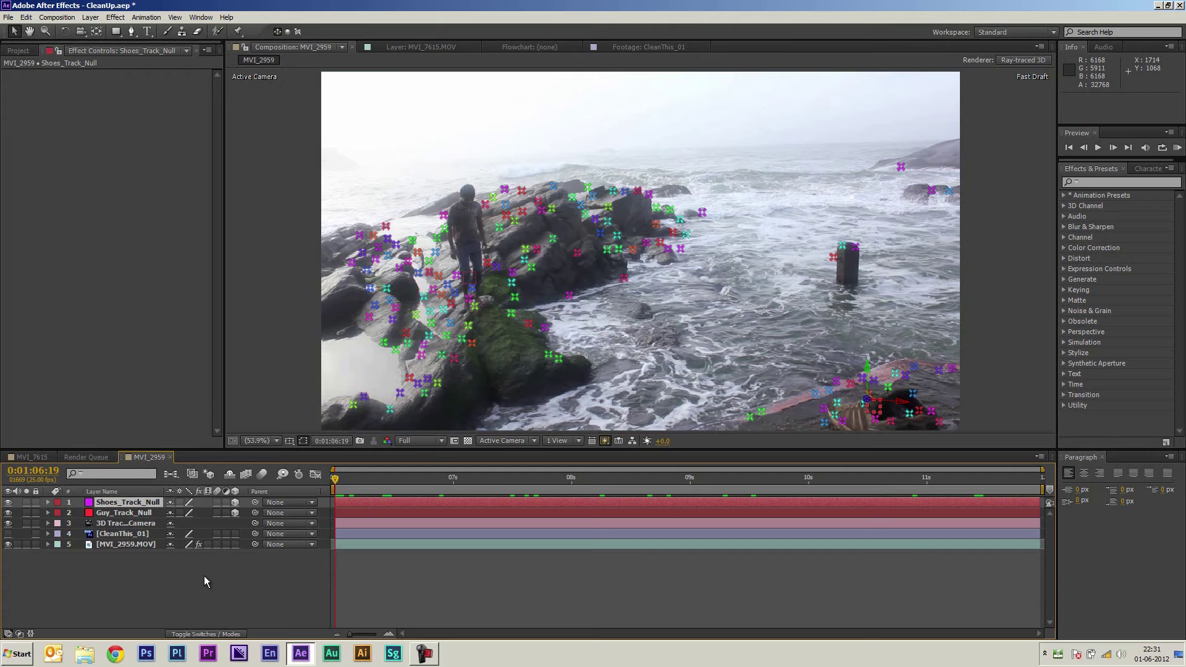
- Hide the 3D Camera Tracker's track points over the footage and deselect the layer
left_click(167, 578)
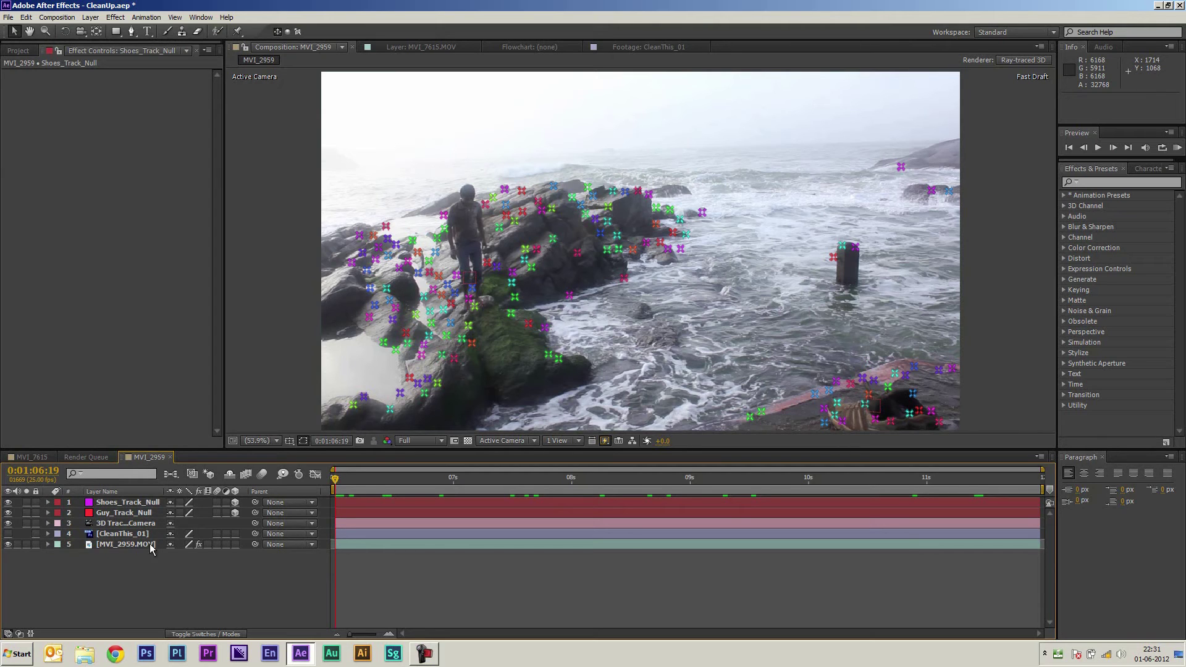
left_click(22, 50)
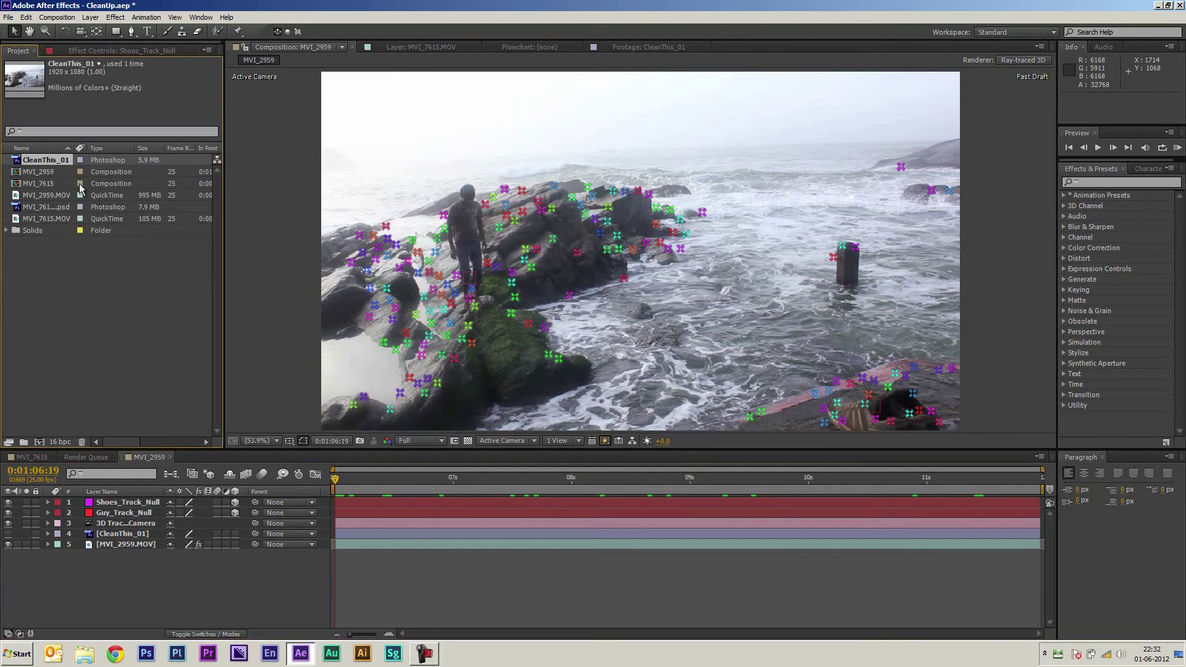
left_click(114, 543)
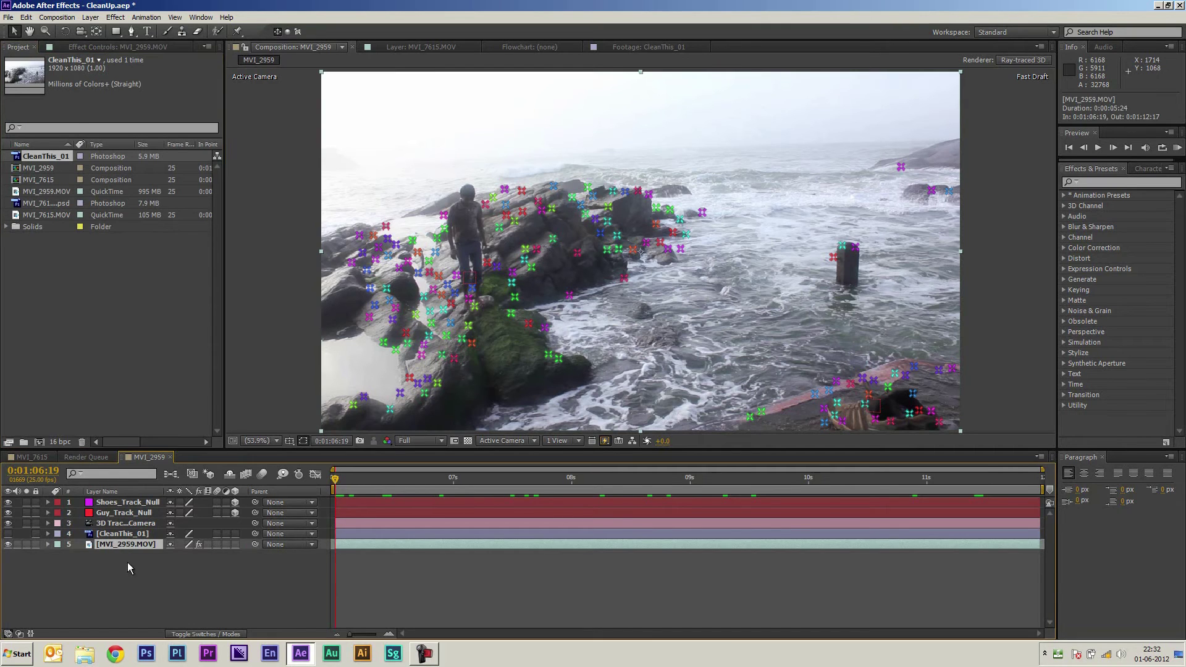
left_click(54, 71)
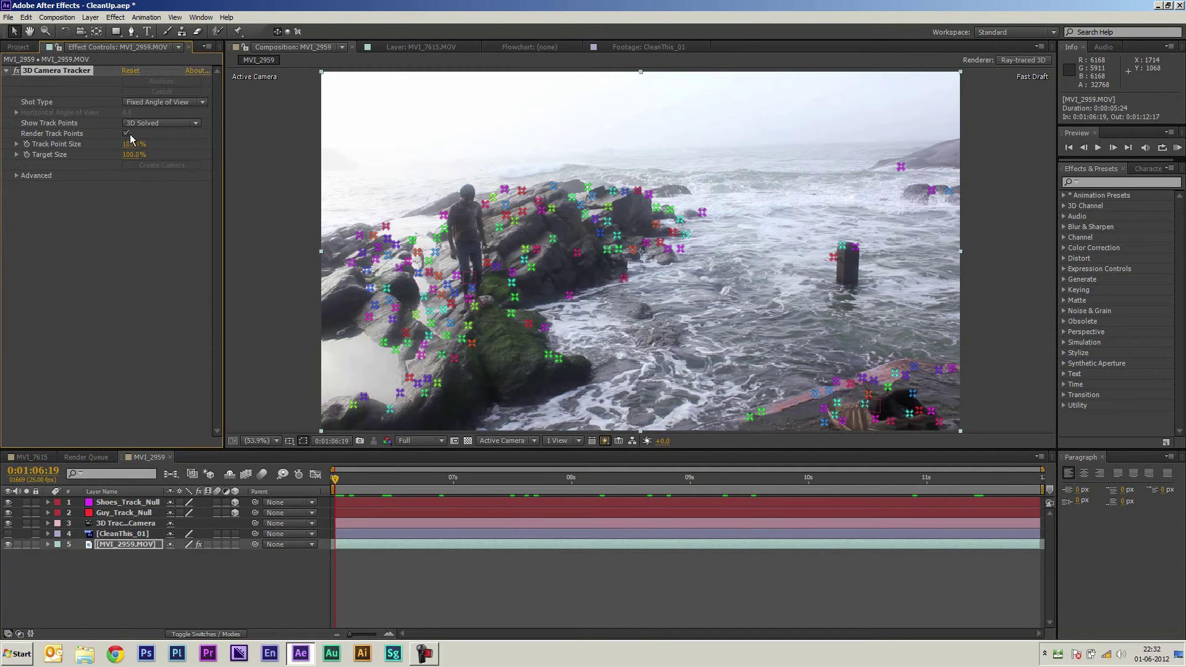
left_click(106, 321)
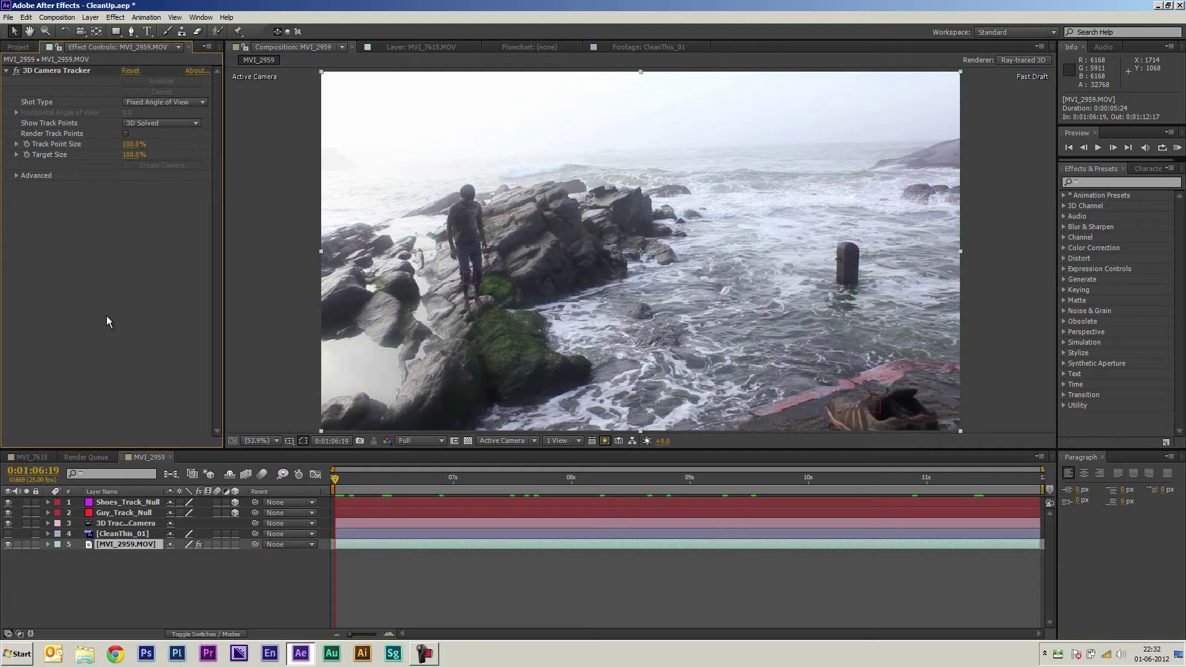
left_click(202, 584)
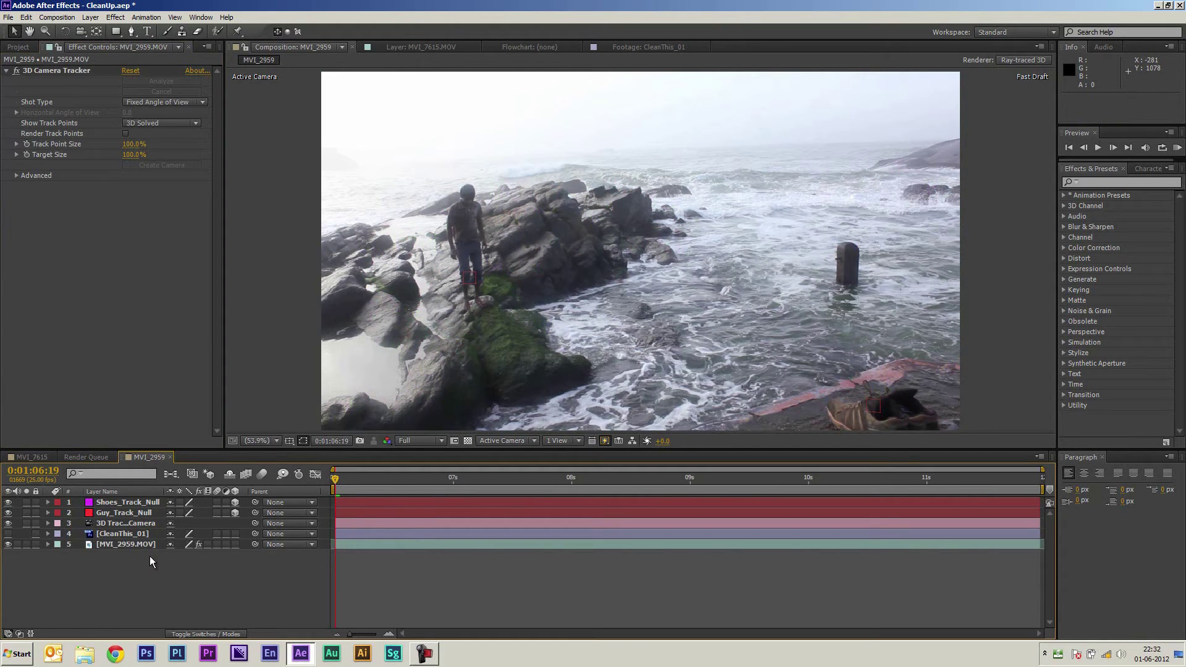
- Turn CleanThis_01 back on and duplicate it into a second clean-plate layer
left_click(8, 534)
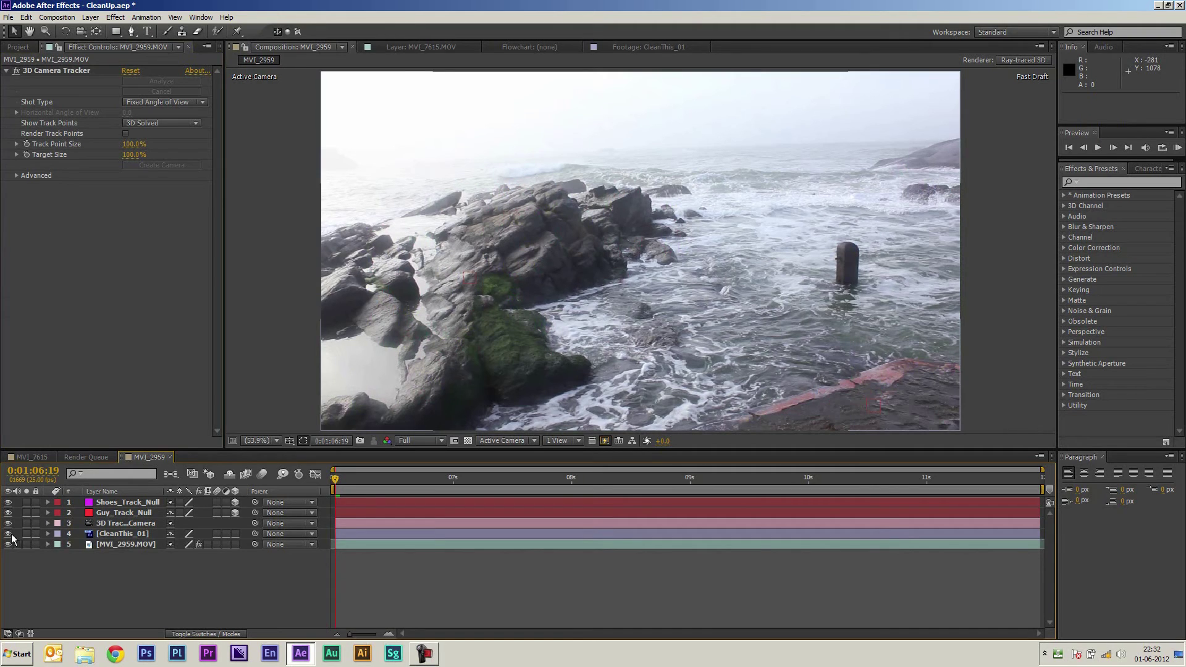
left_click(123, 533)
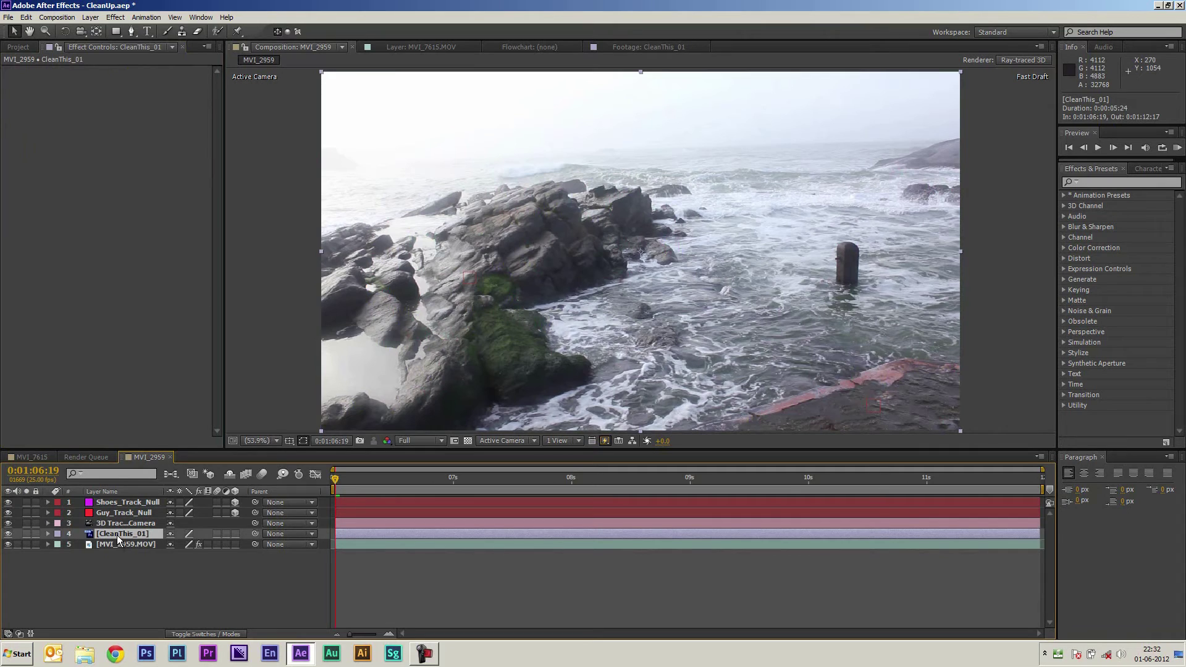
key("ctrl+d")
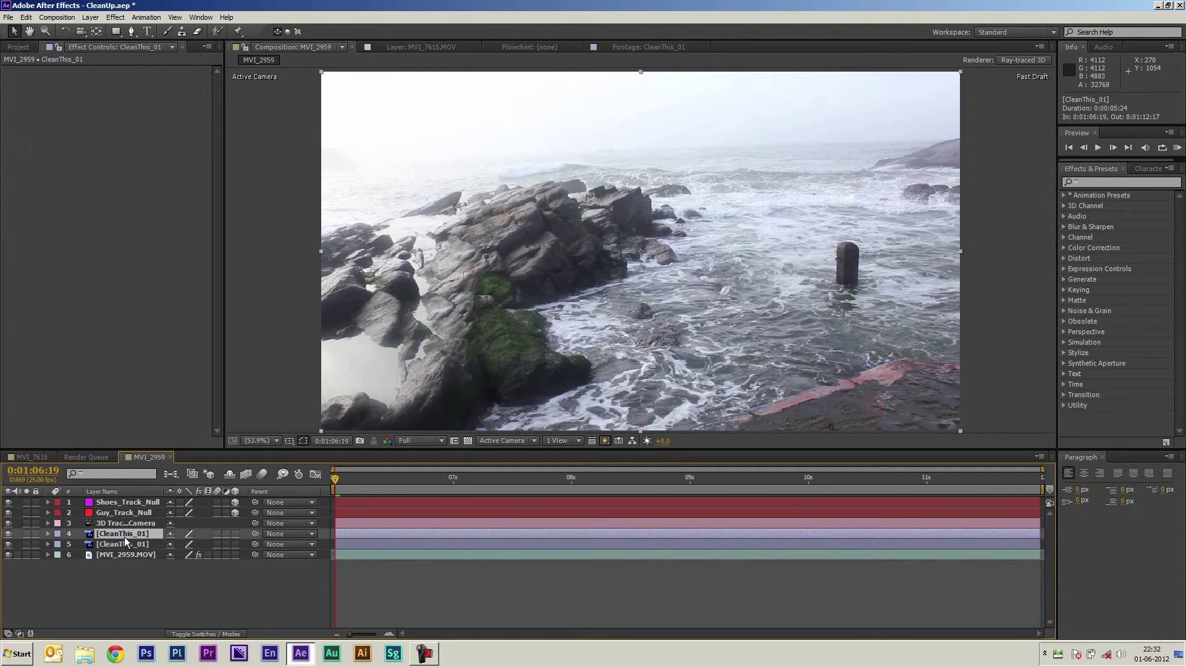
left_click(127, 546)
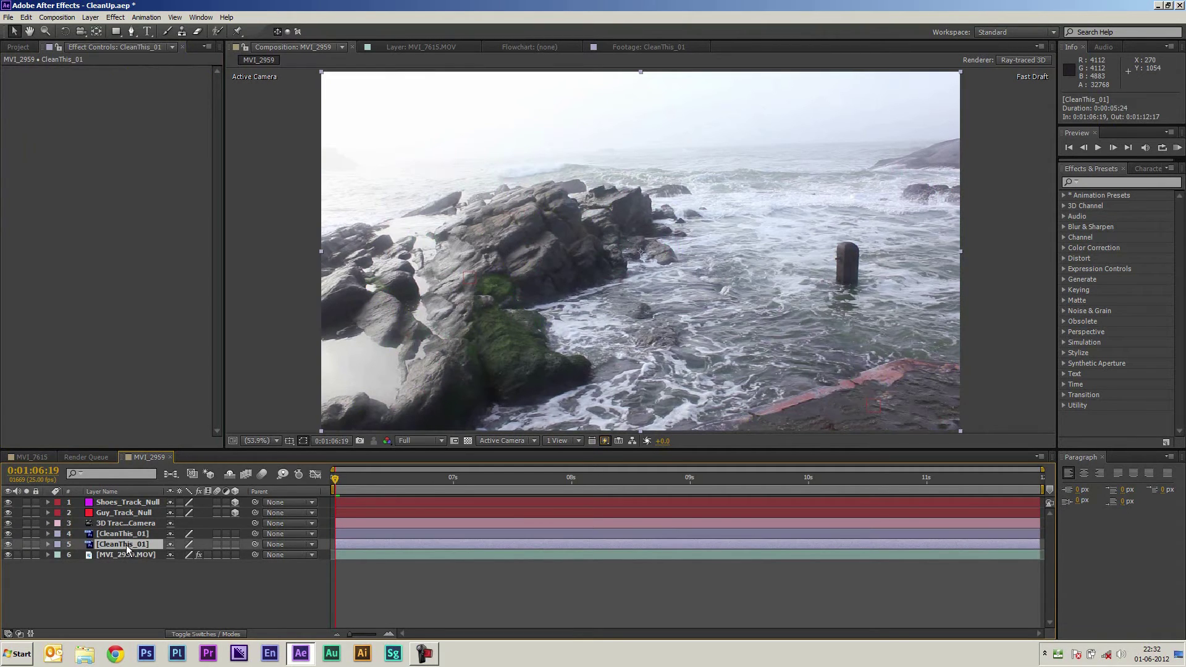
- Rename the clean plate layer to Shoes_Clean and select the Guy_Clean layer
right_click(116, 547)
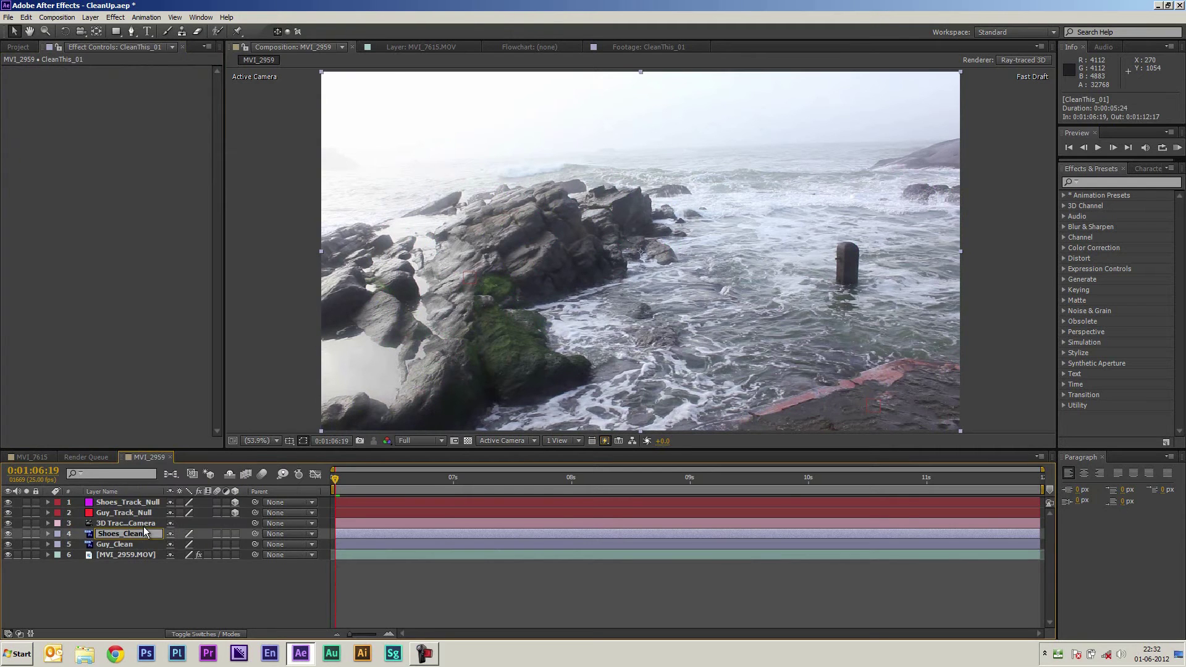
key("Return")
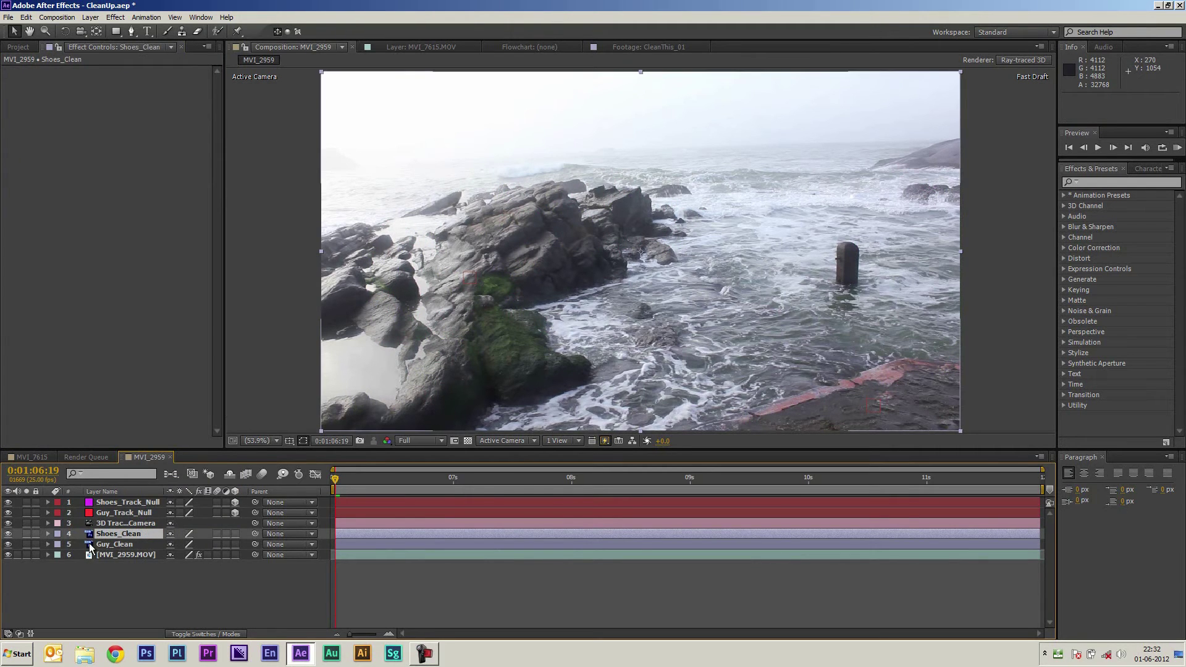
left_click(116, 546)
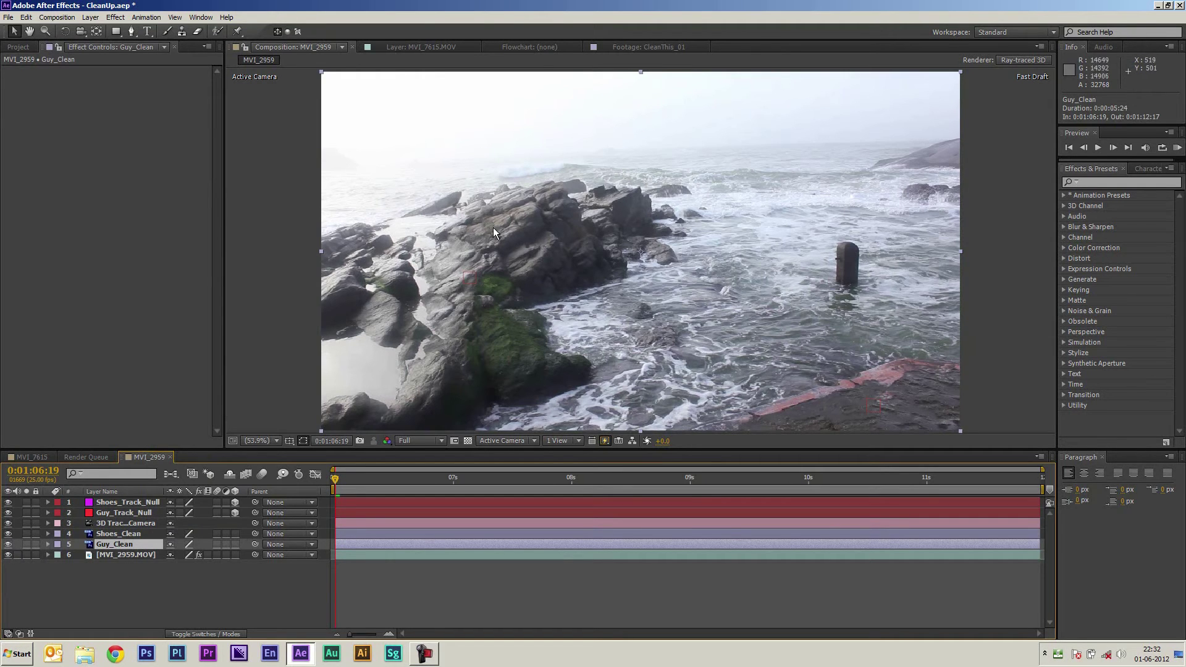
- Draw a freeform Pen mask around the man and turn on Guy_Clean and Shoes_Clean visibility
left_click(131, 31)
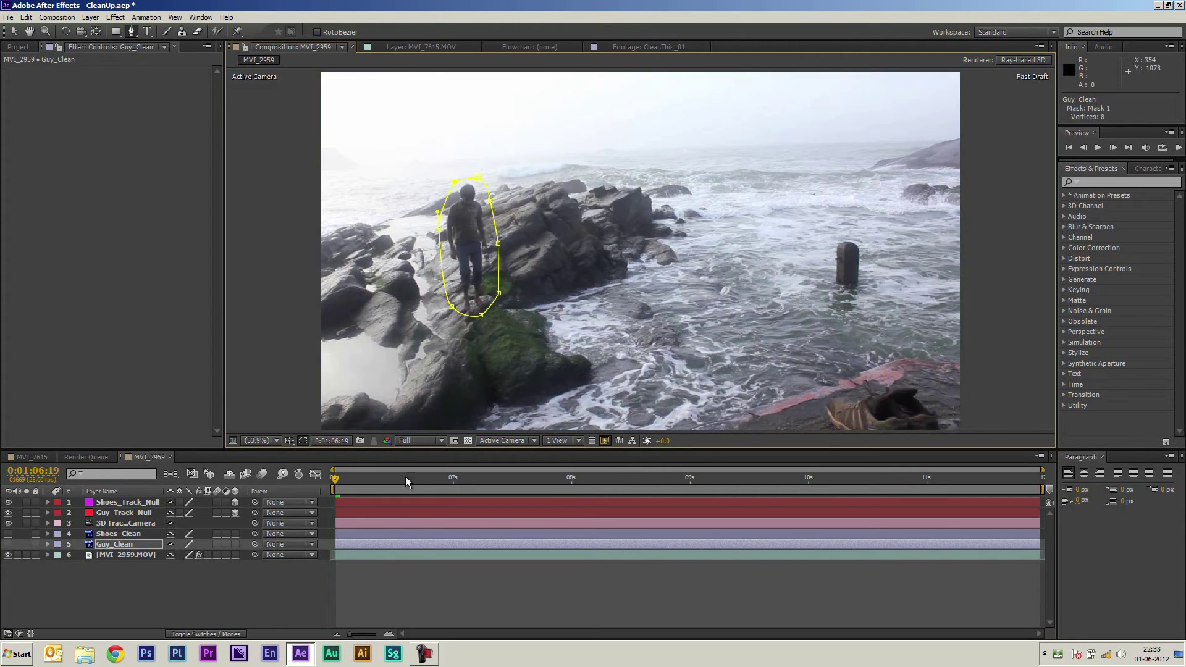
left_click(8, 544)
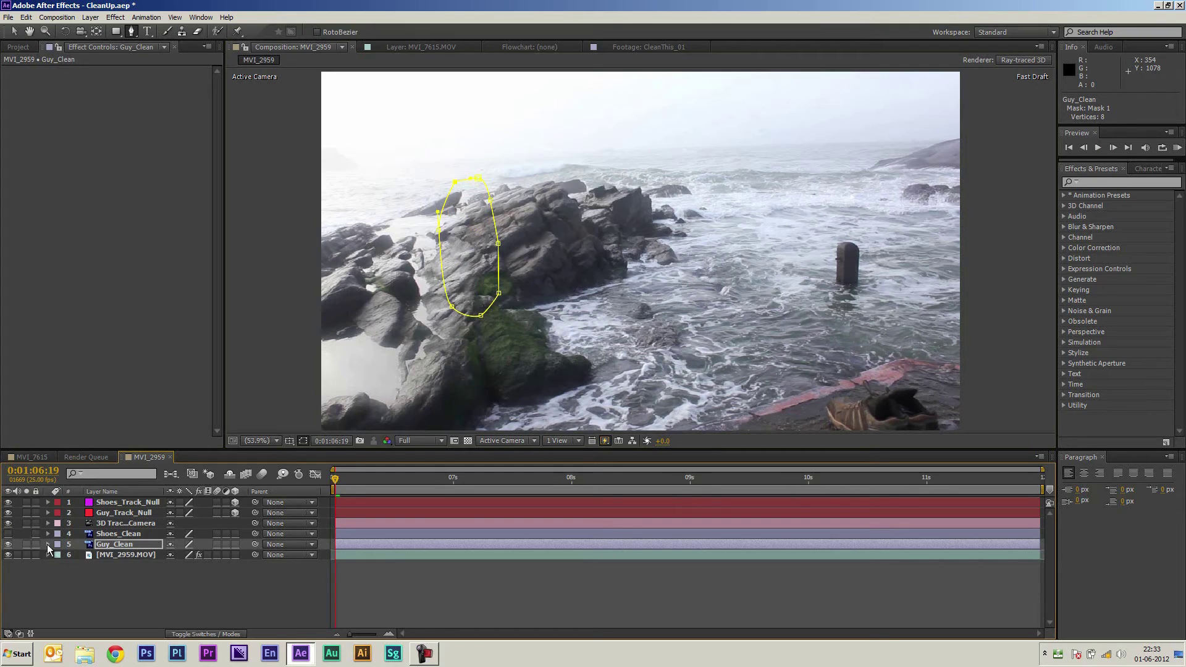
left_click(138, 534)
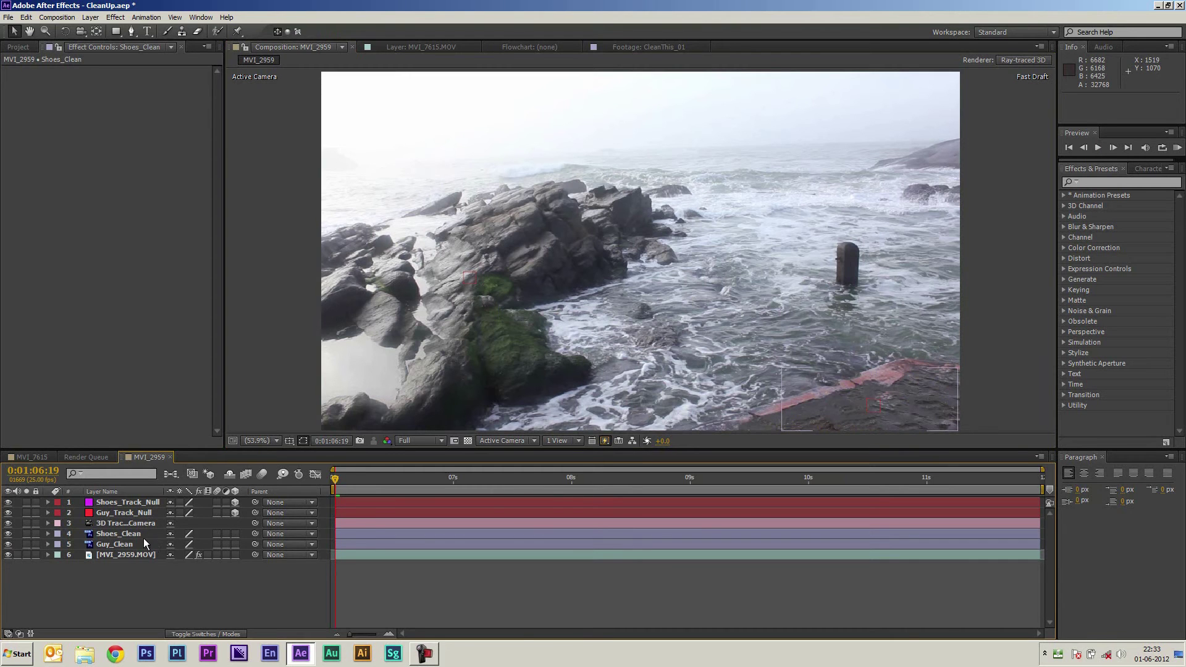
- Scrub forward through the clip to check the clean plates, then return to the start
left_click(424, 480)
left_click_drag(424, 481, 807, 478)
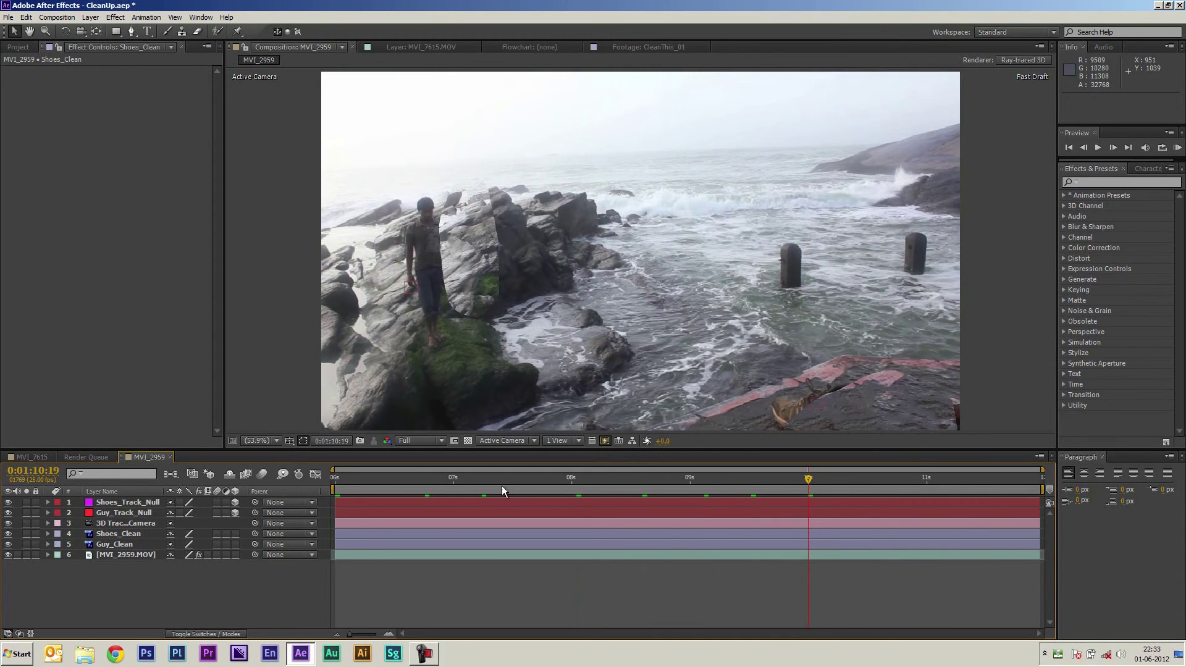
key("Home")
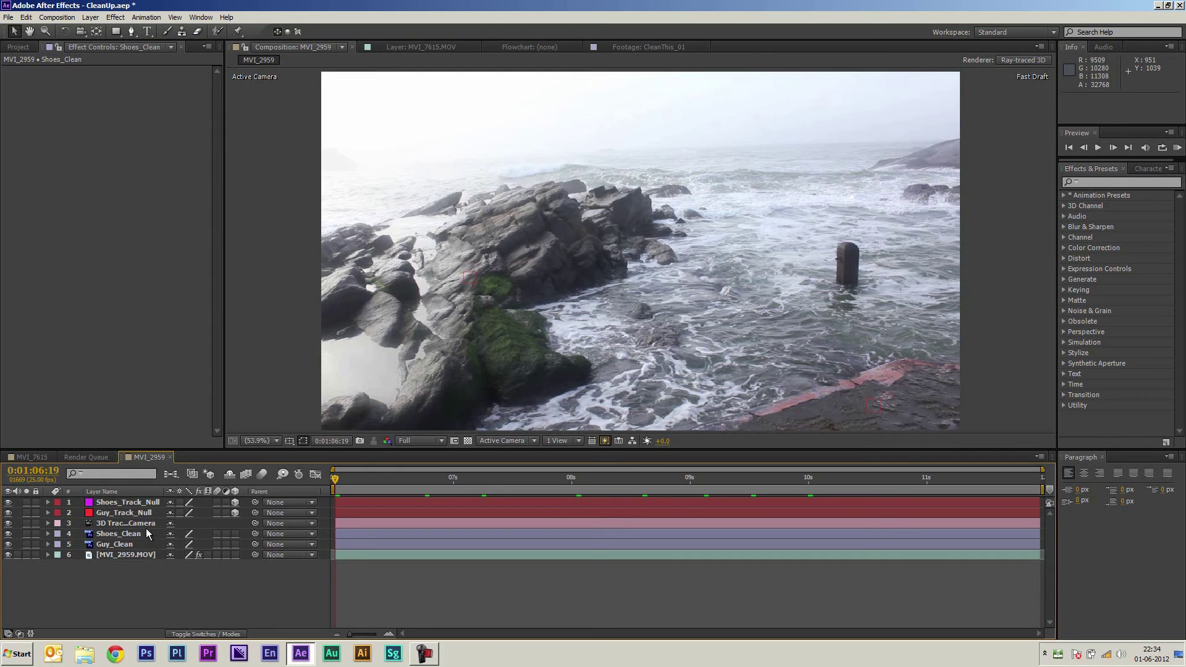
- Make both clean plates 3D, parent each to its matching track null, and preview
left_click(236, 535)
left_click(236, 543)
left_click_drag(256, 543, 179, 529)
left_click_drag(146, 514, 146, 514)
left_click_drag(255, 534, 133, 502)
key("space")
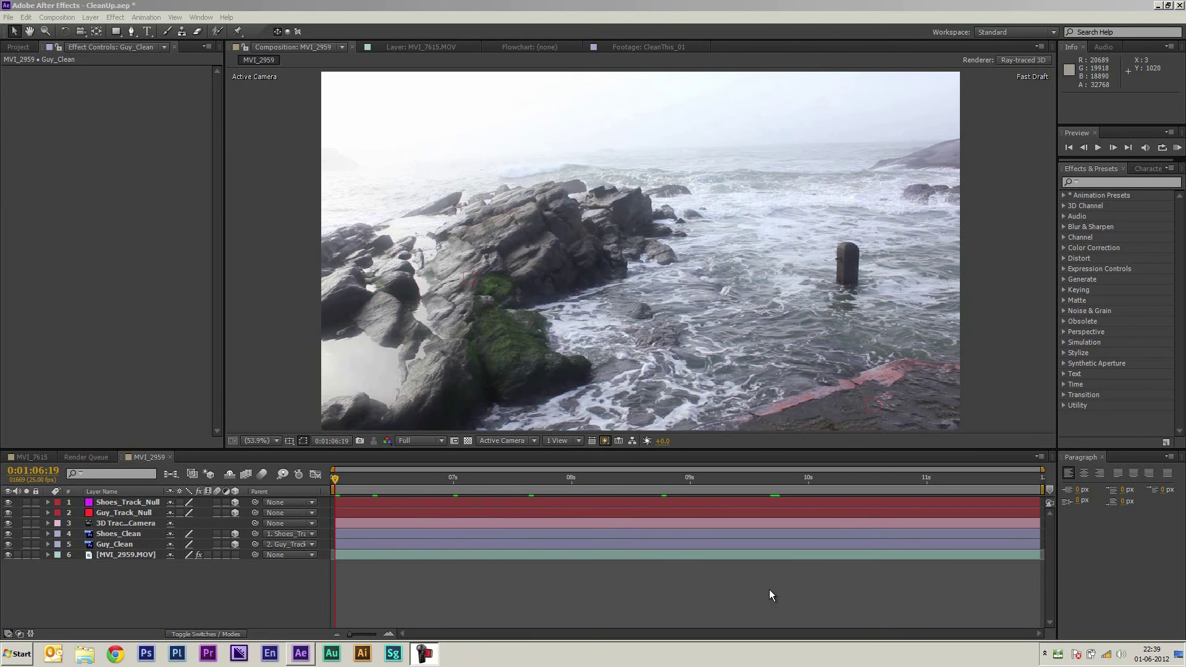
key("space")
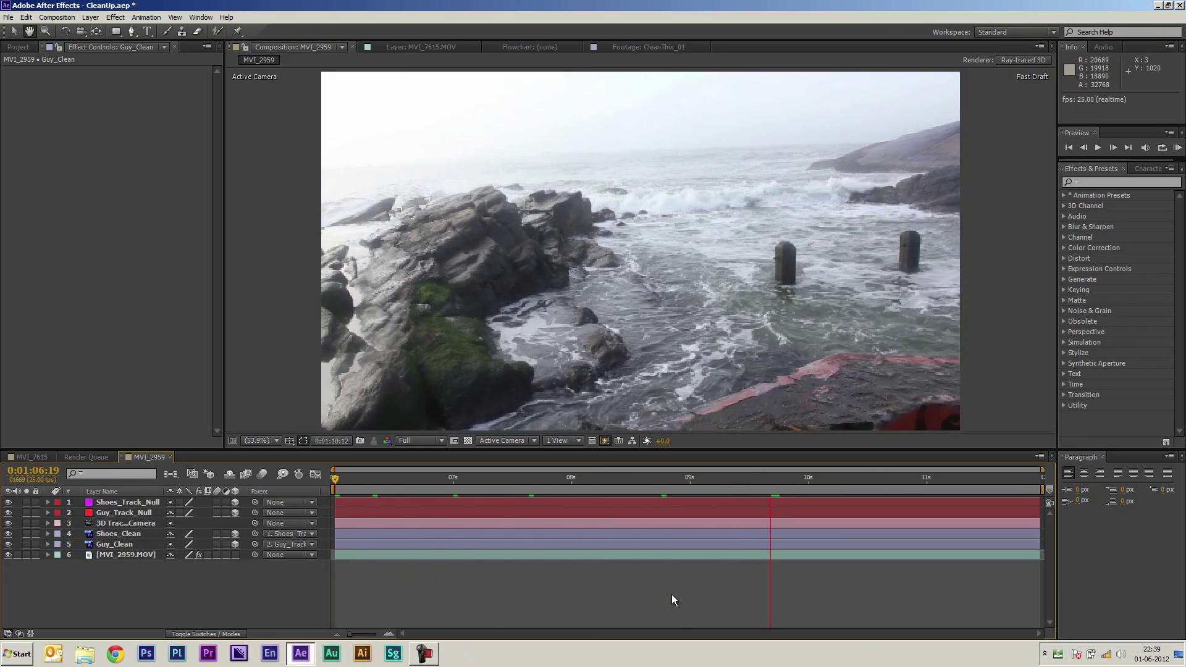
key("space")
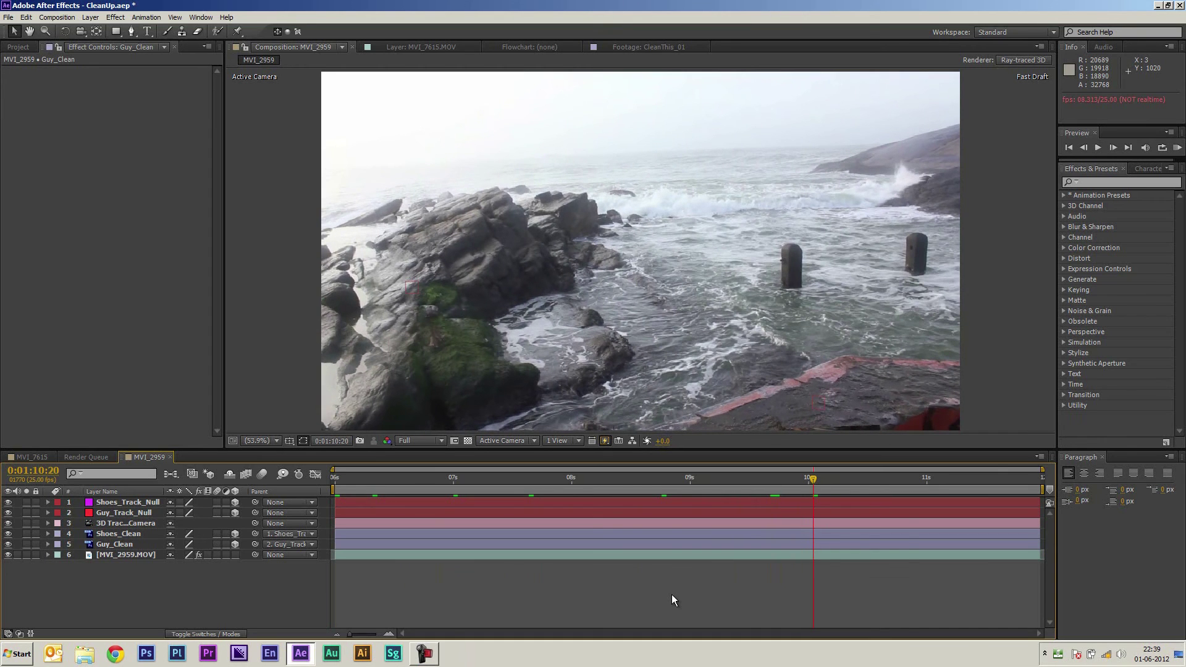
left_click_drag(856, 485, 750, 485)
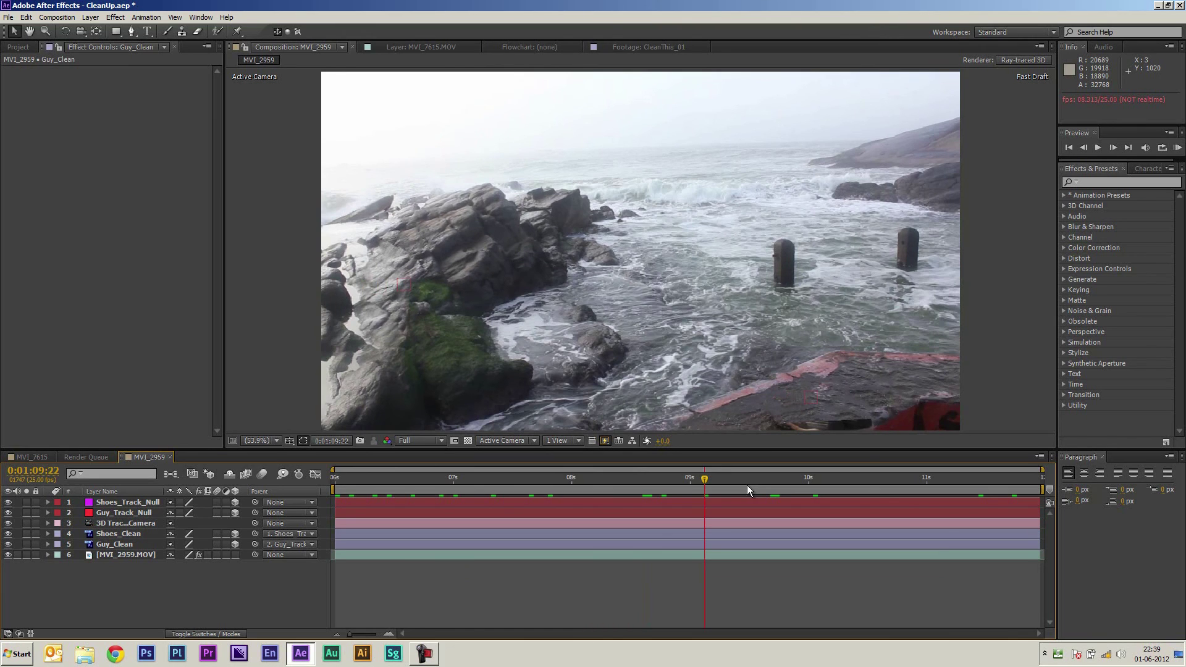
- Open the MVI_7615 comp, hide the patch and tracking layers, and play the original footage
left_click(28, 458)
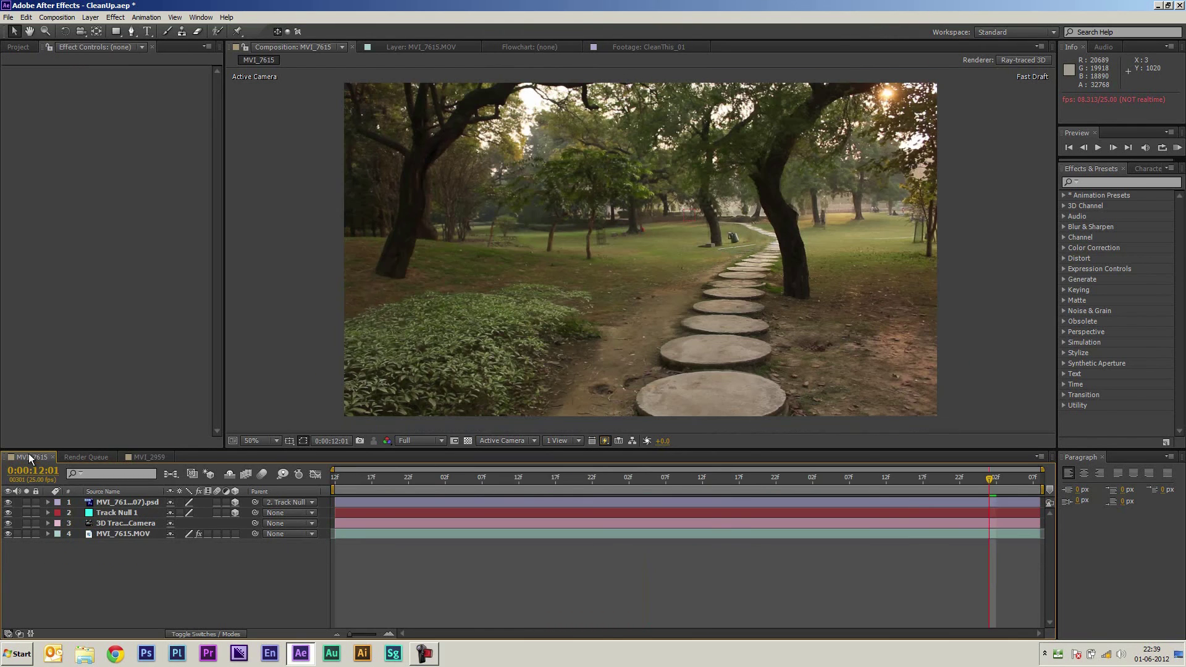
left_click_drag(8, 502, 12, 530)
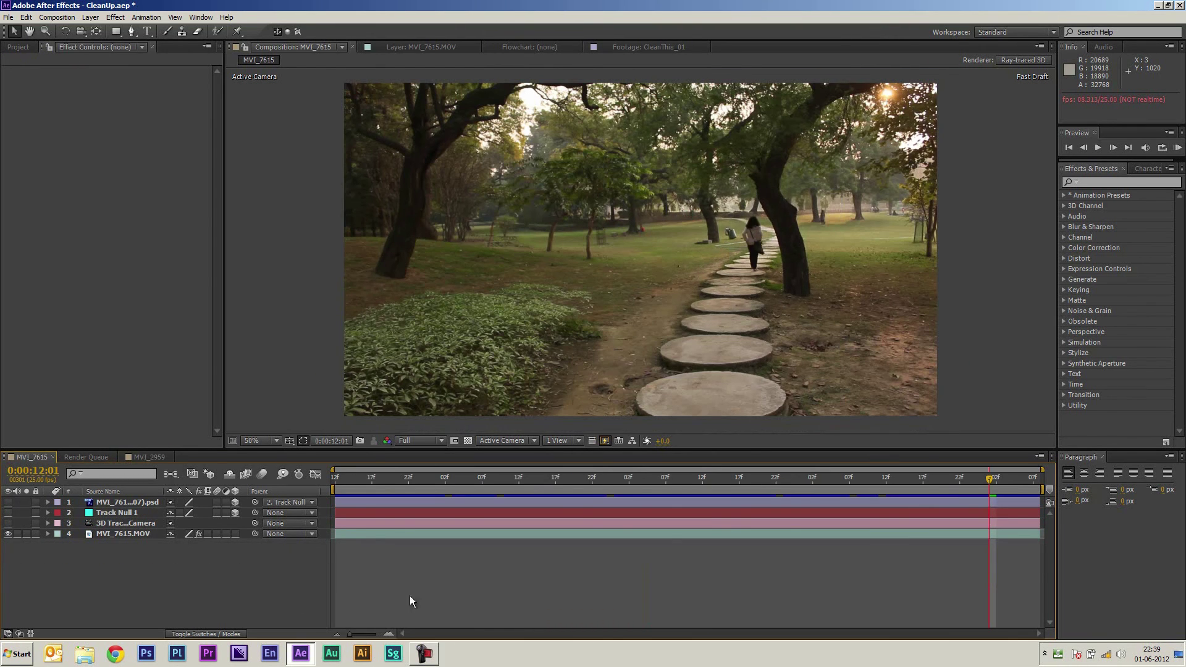
left_click_drag(365, 479, 283, 479)
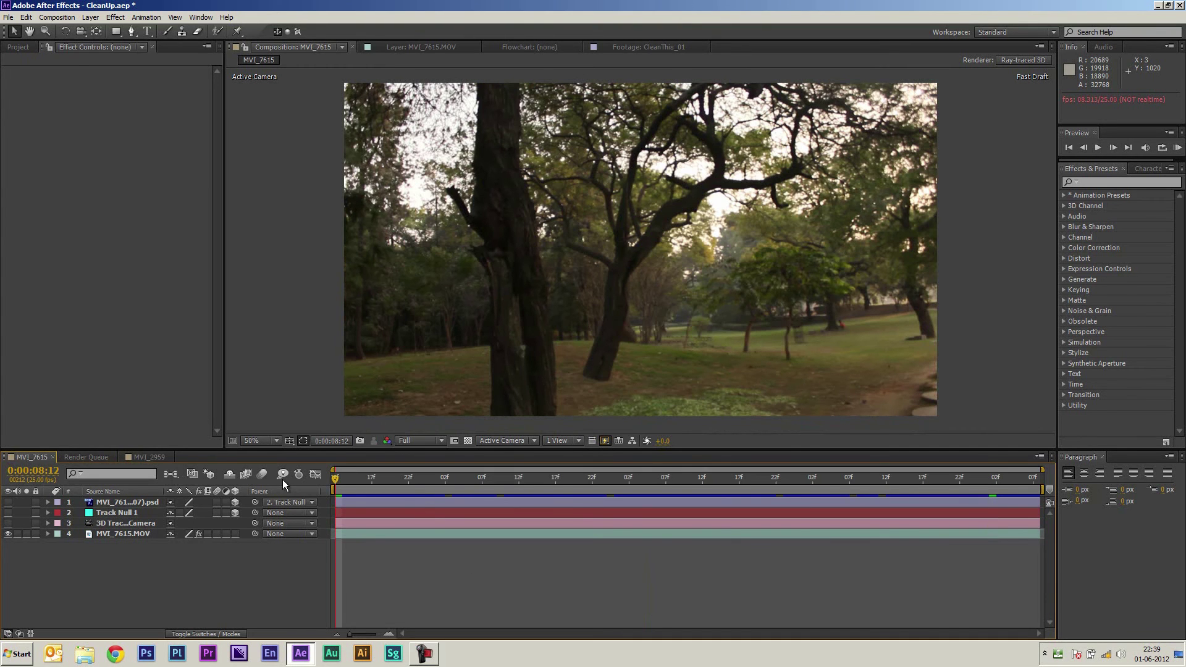
key("space")
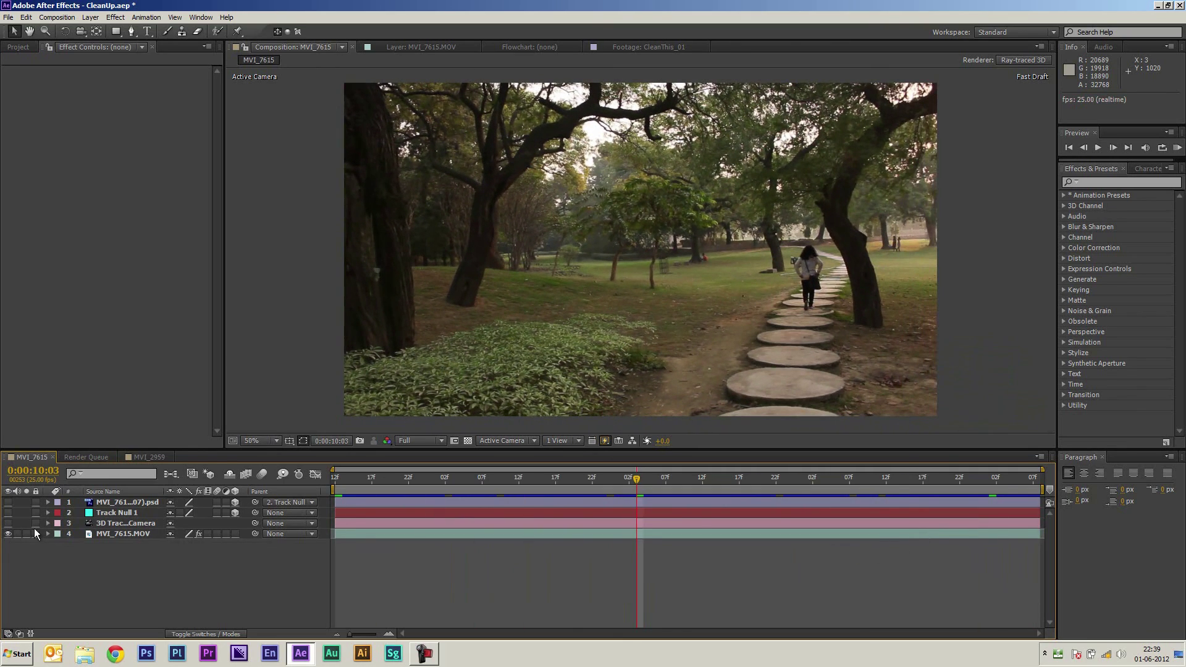
- Toggle the park footage and patch layer visibility to view the painted patch alone
left_click(8, 534)
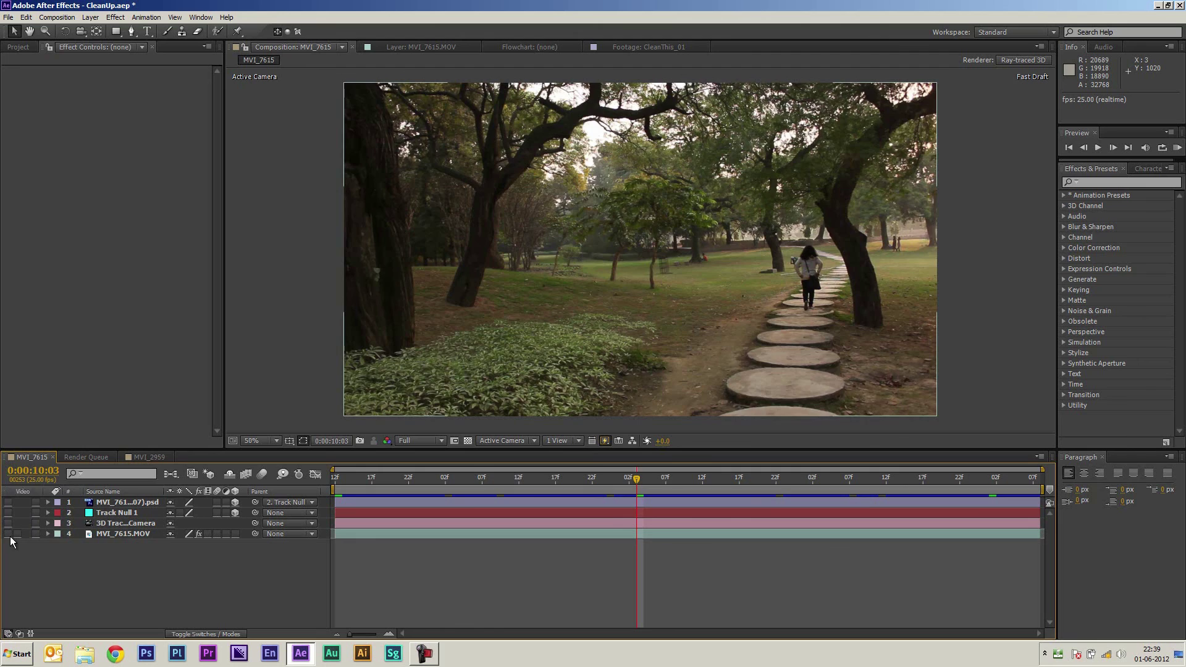
left_click(8, 503)
left_click(8, 502)
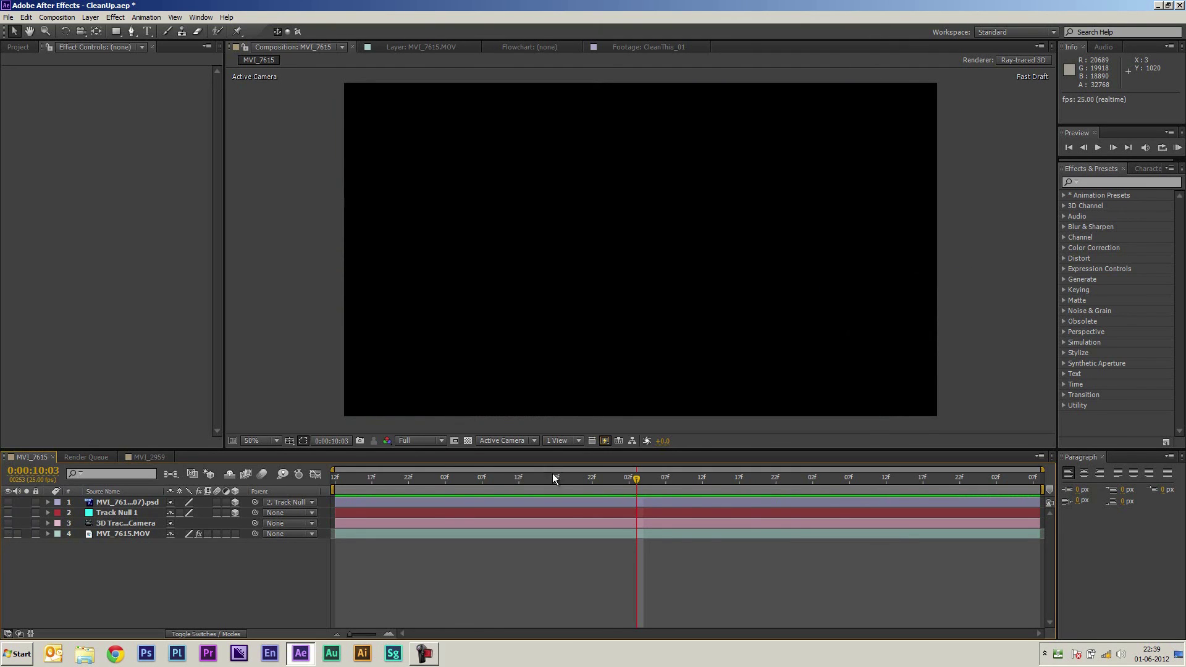
left_click(8, 534)
- Re-enable the patch and tracking layers and preview the cleaned park clip from the start
left_click_drag(387, 488, 290, 481)
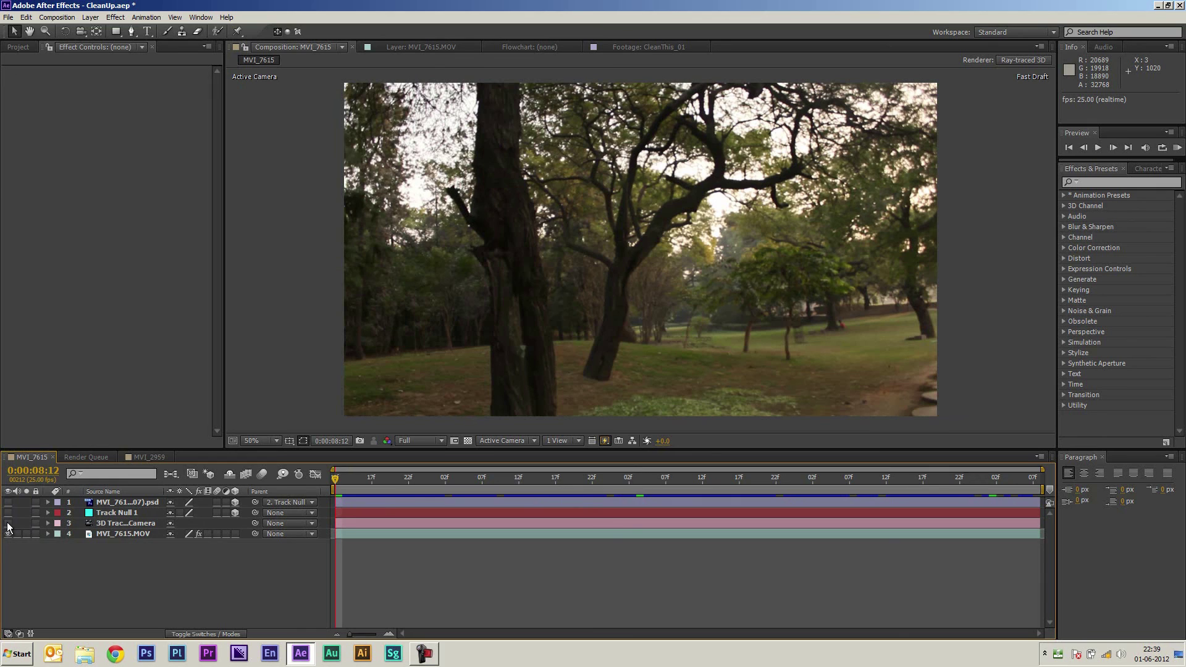
left_click_drag(8, 524, 8, 503)
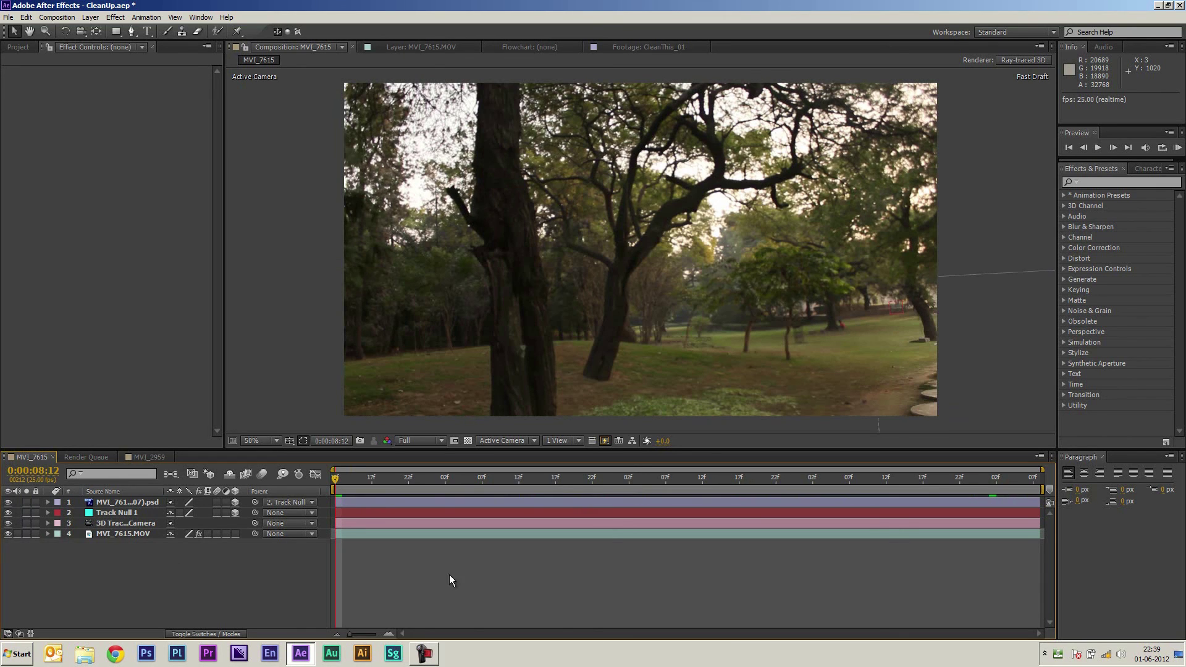
key("space")
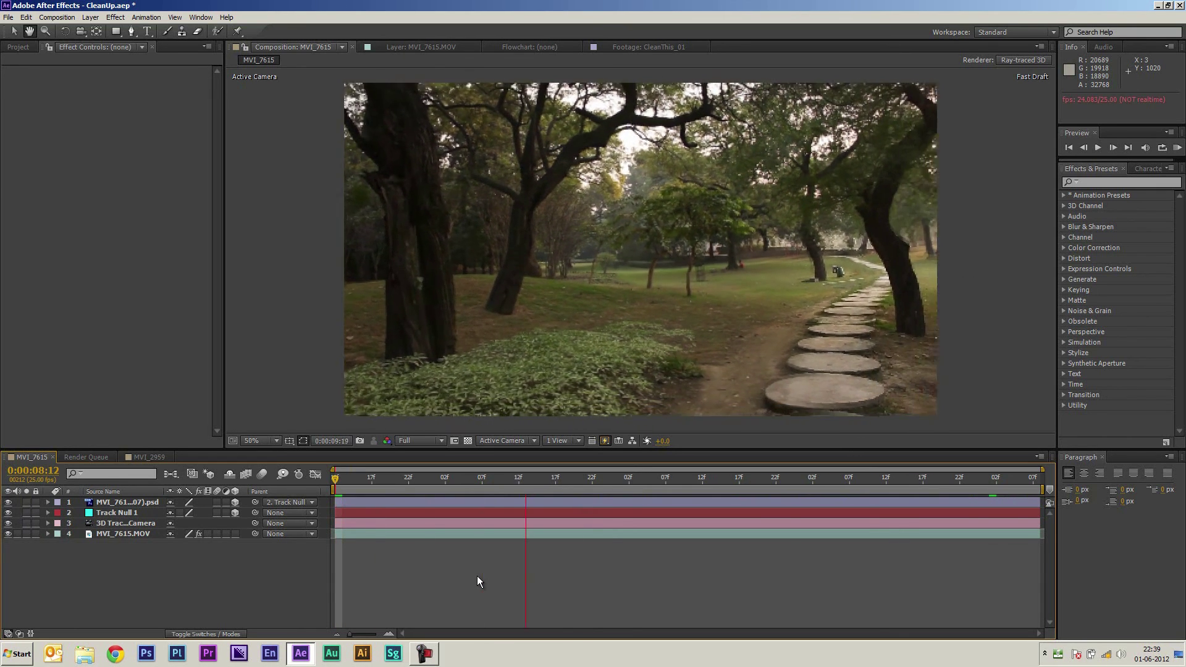
key("space")
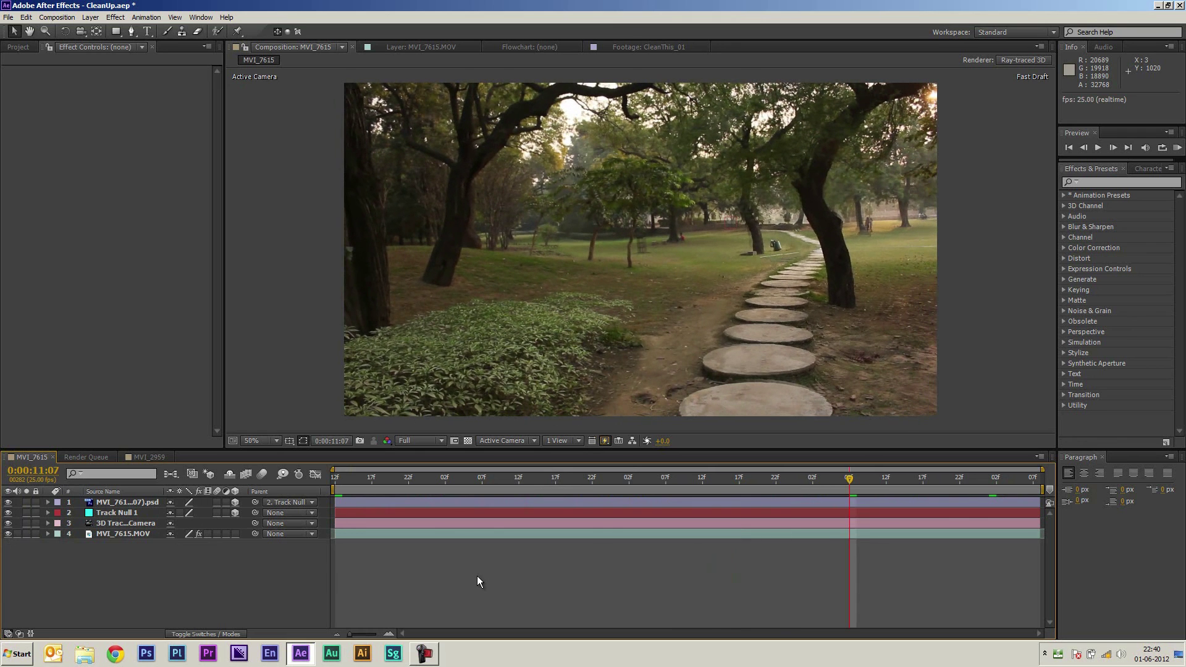